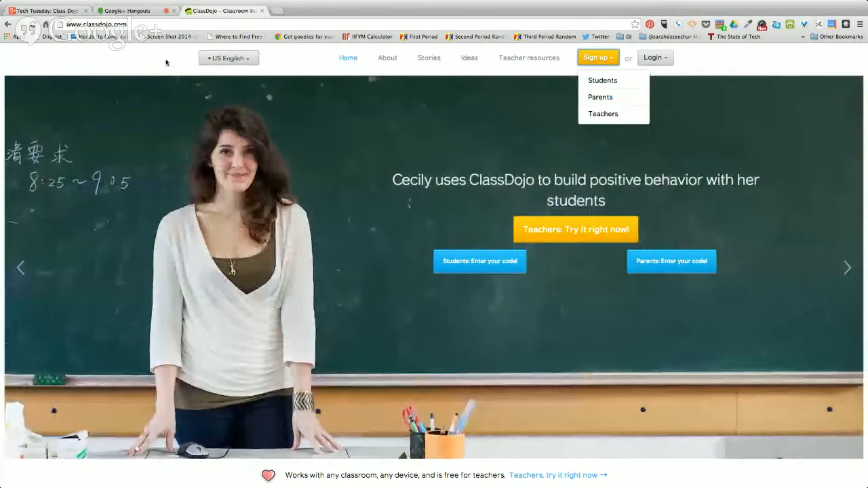
Open the teacher sign-up form, check the choices for how ClassDojo is used, and return to the home page
click(139, 12)
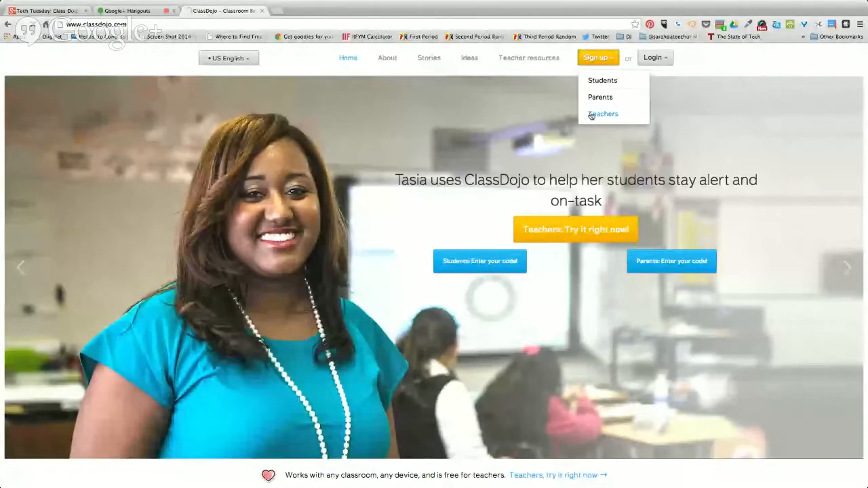
click(590, 116)
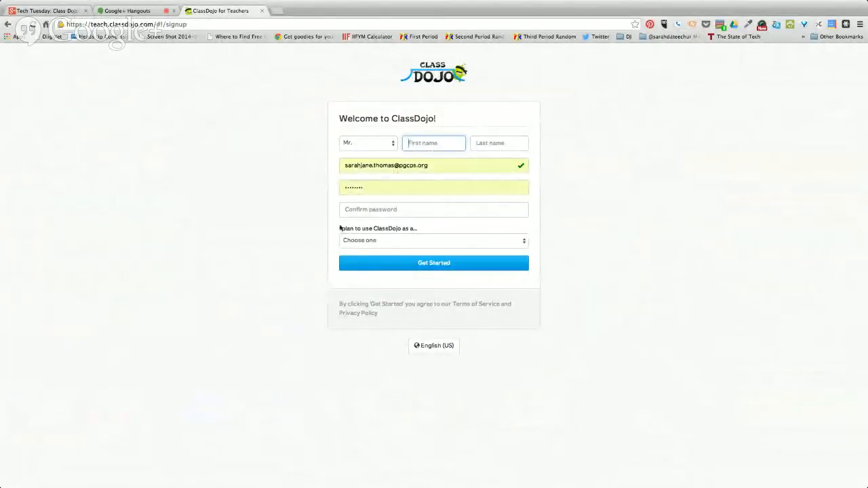
click(386, 242)
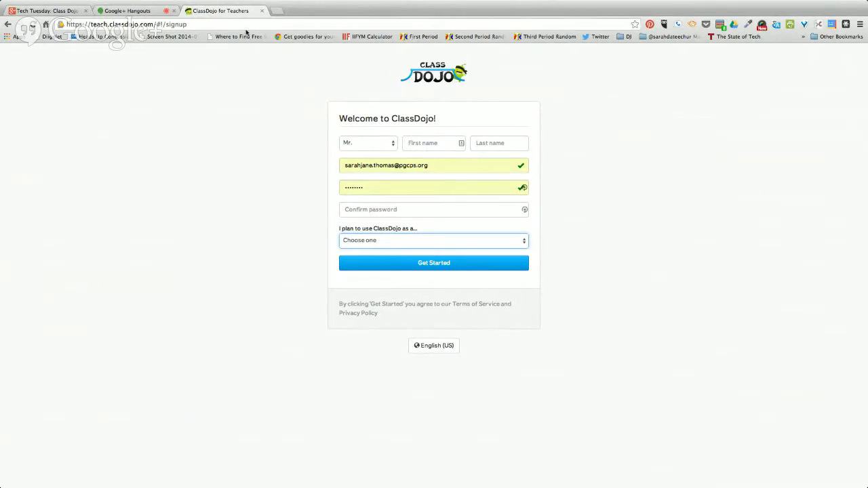
click(6, 25)
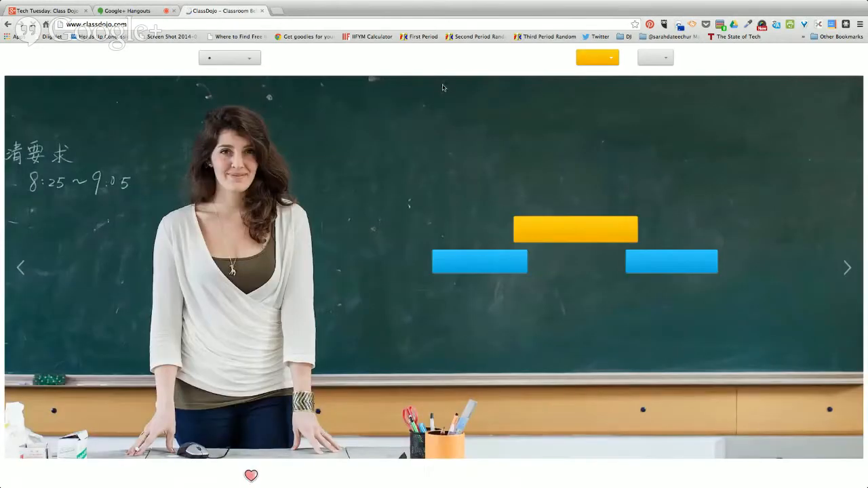
Log in as a teacher using the credentials already filled in on the login form
click(658, 61)
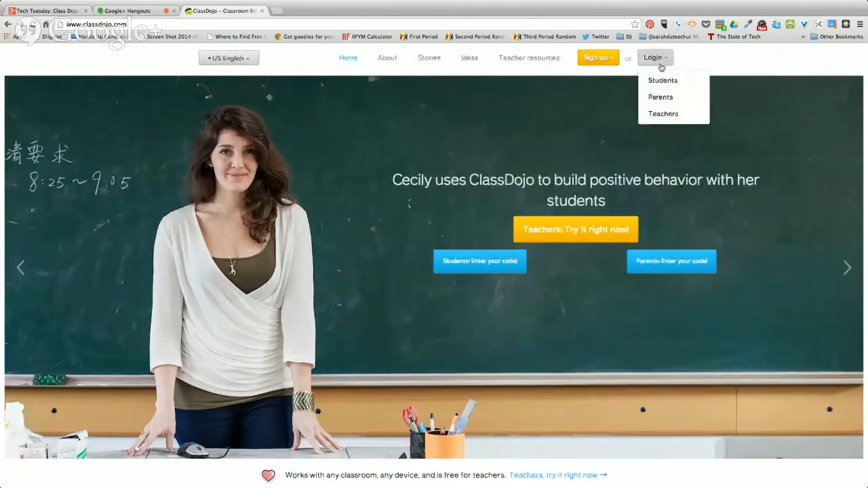
click(663, 114)
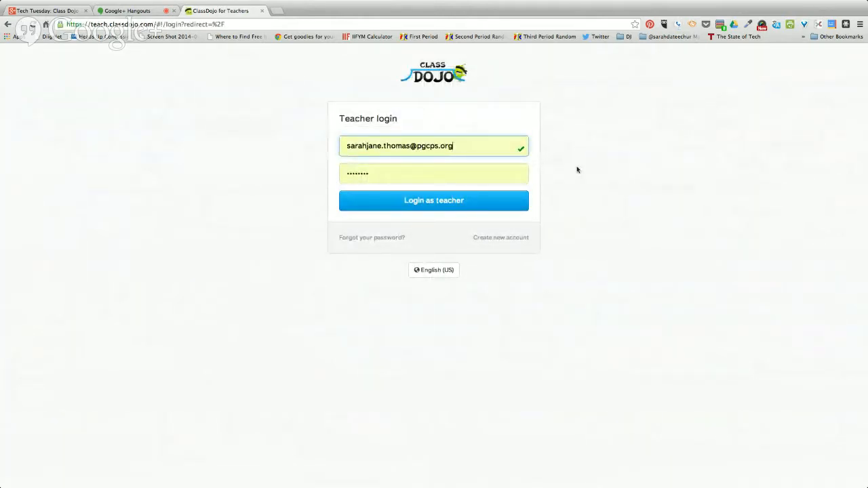
click(433, 202)
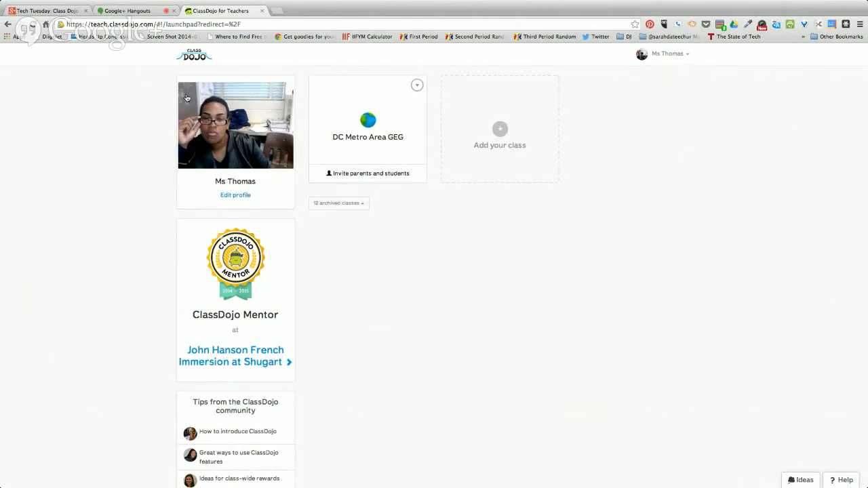
Review the teacher profile's account settings down to language and timezone, and close them without saving
click(231, 196)
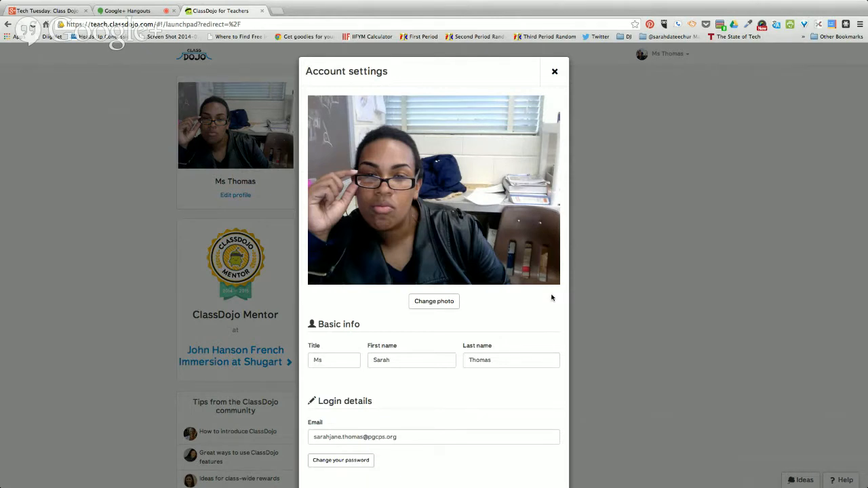
scroll(522, 268, down, 5)
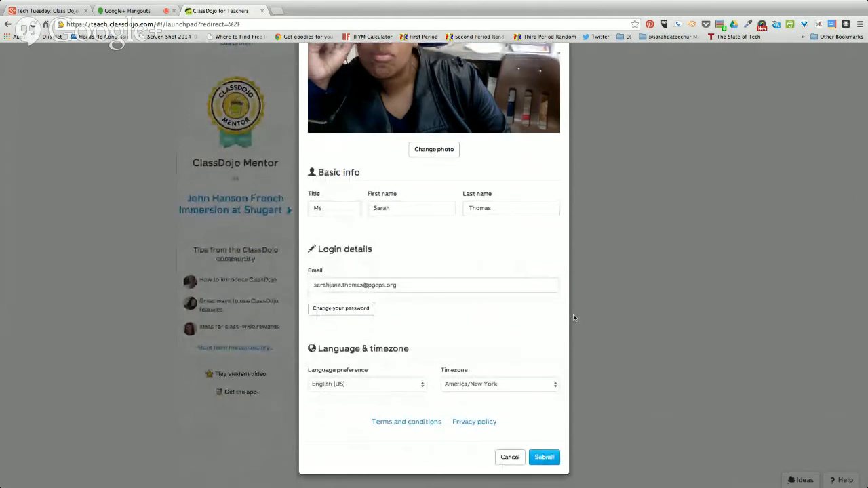
click(510, 456)
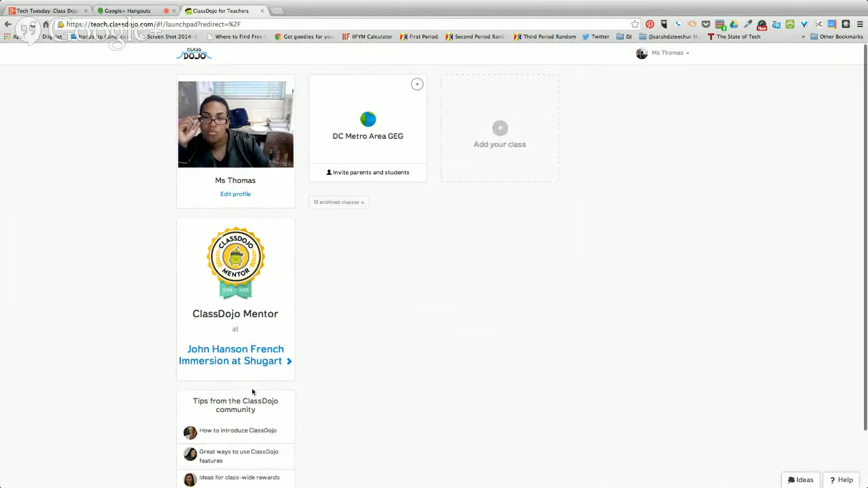
scroll(366, 409, down, 1)
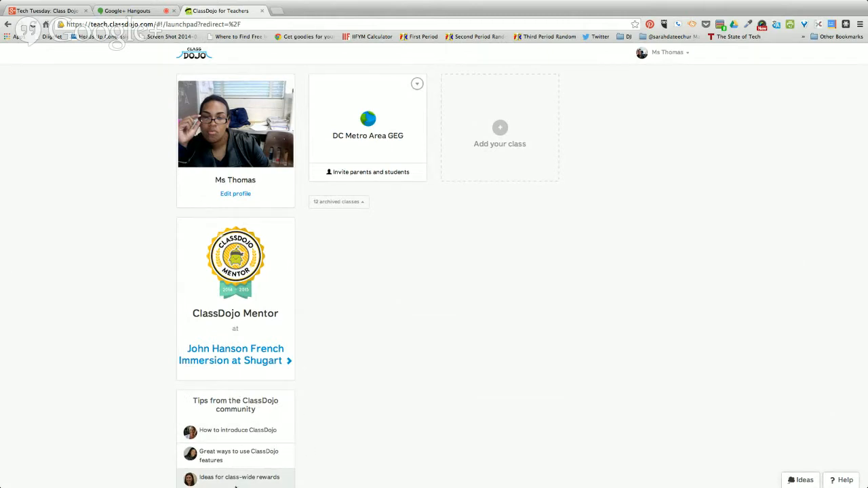
scroll(313, 410, up, 1)
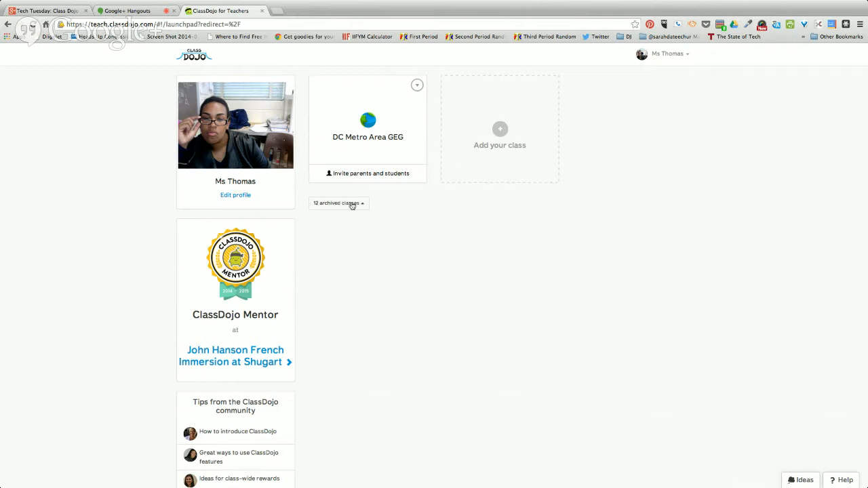
Open the DC Metro Area GEG class and review its whole-class report with the donut chart and award list
click(365, 129)
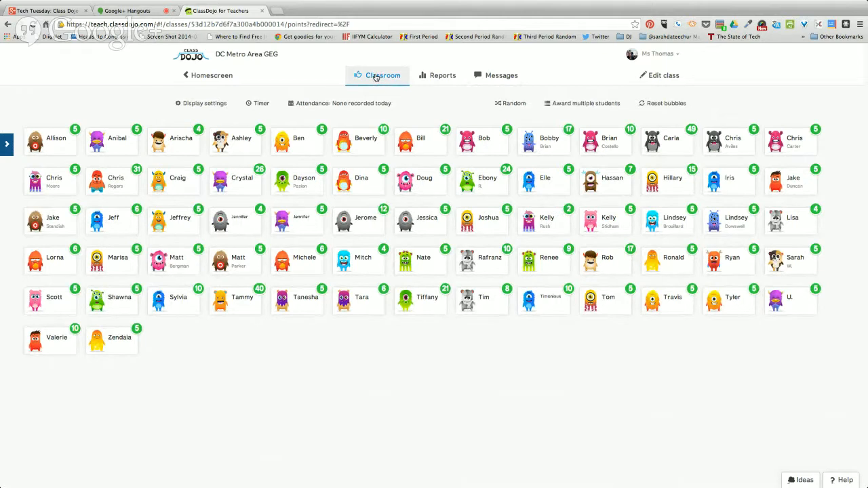
click(442, 76)
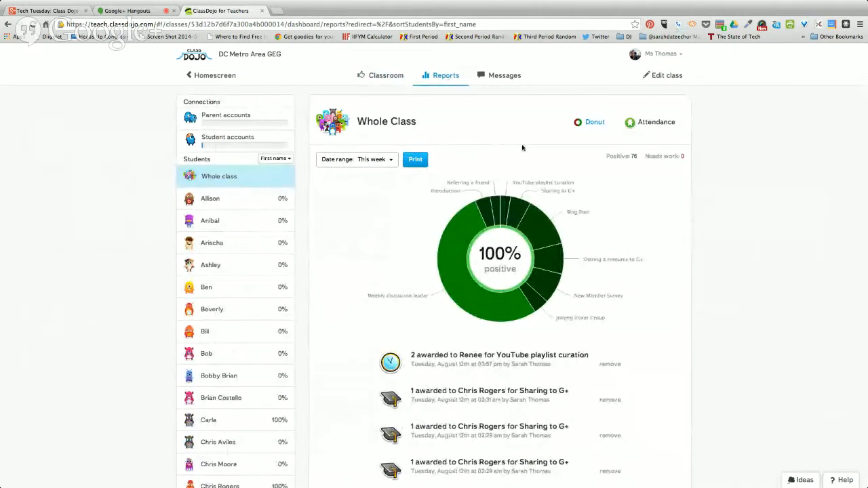
scroll(522, 149, down, 3)
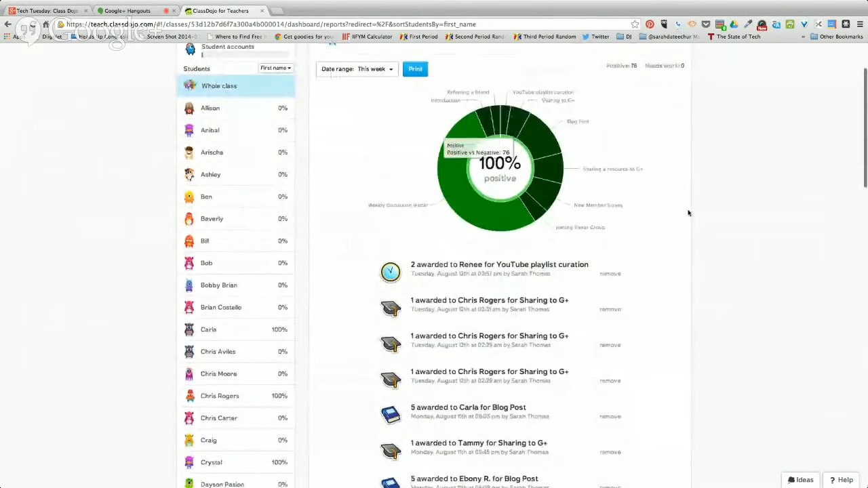
scroll(690, 172, down, 5)
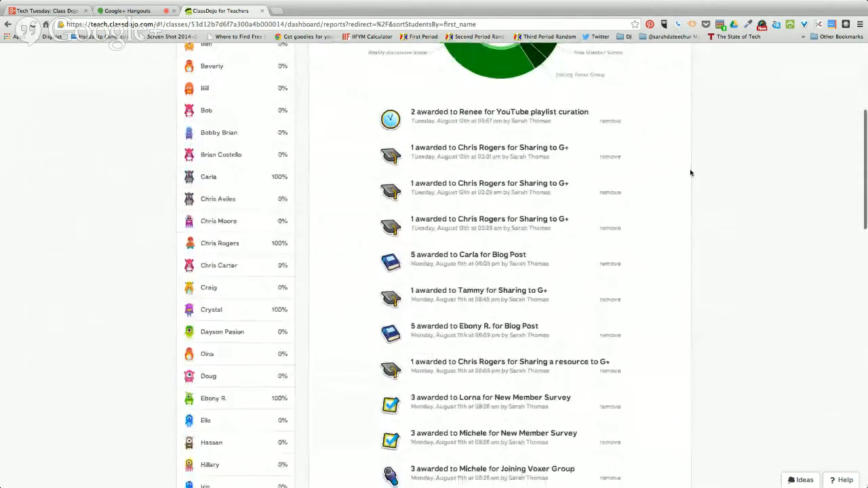
scroll(690, 172, up, 7)
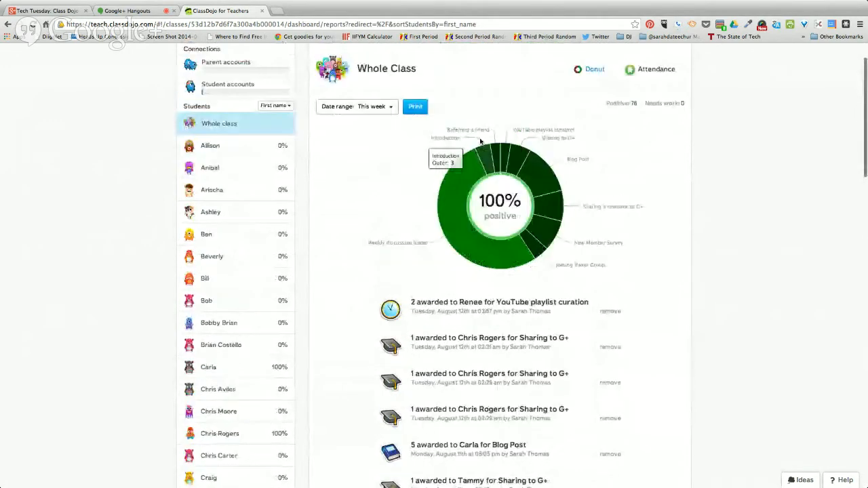
scroll(480, 140, up, 2)
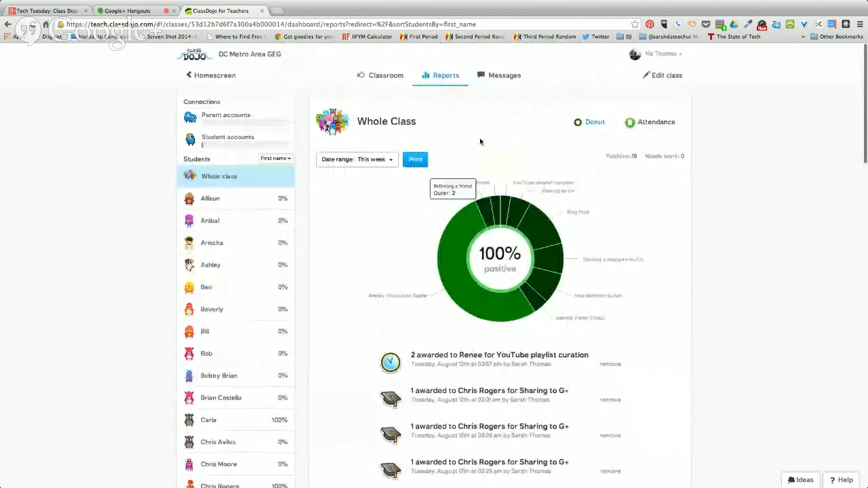
Set the whole-class report's date range to All time
click(358, 164)
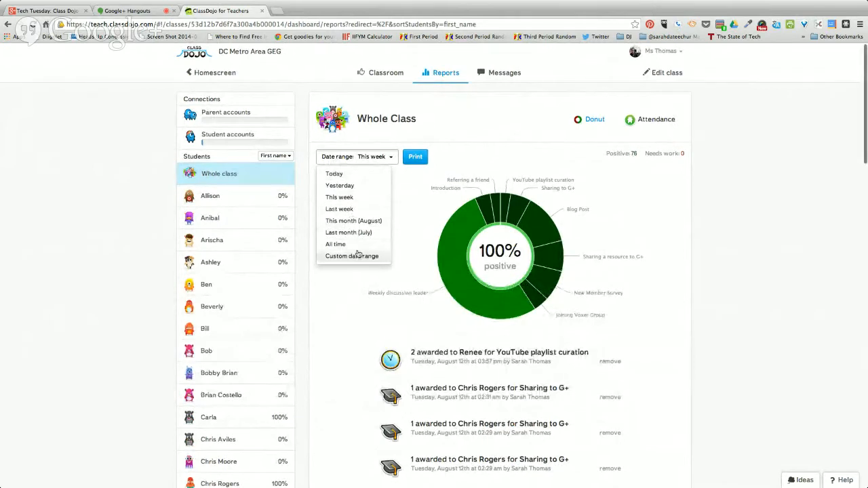
click(352, 244)
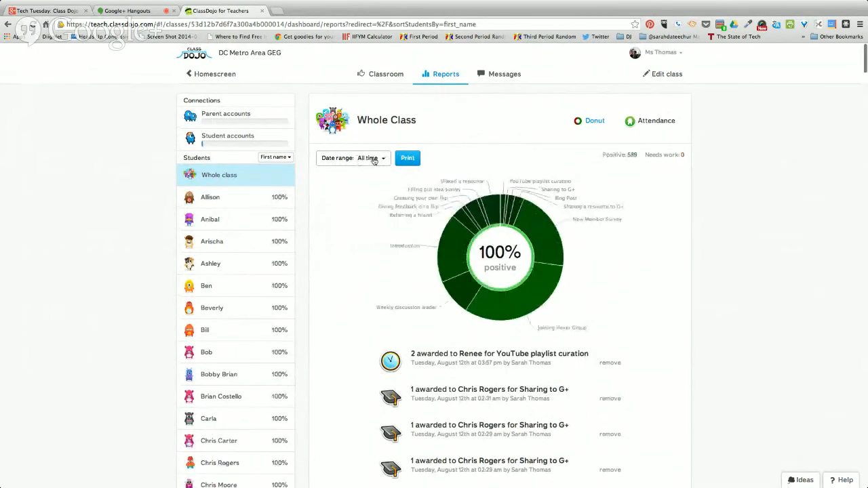
scroll(406, 115, down, 1)
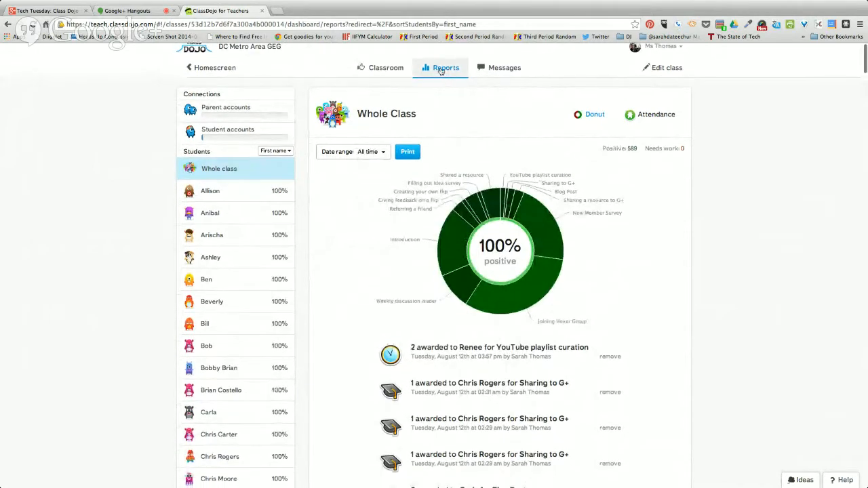
View the class's messaging page with its whole-class broadcast area, and return to the classroom view
click(494, 70)
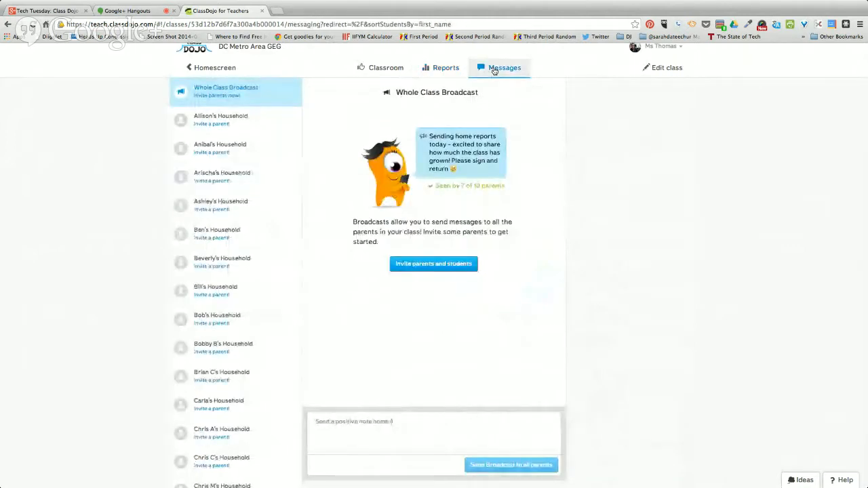
scroll(400, 70, up, 1)
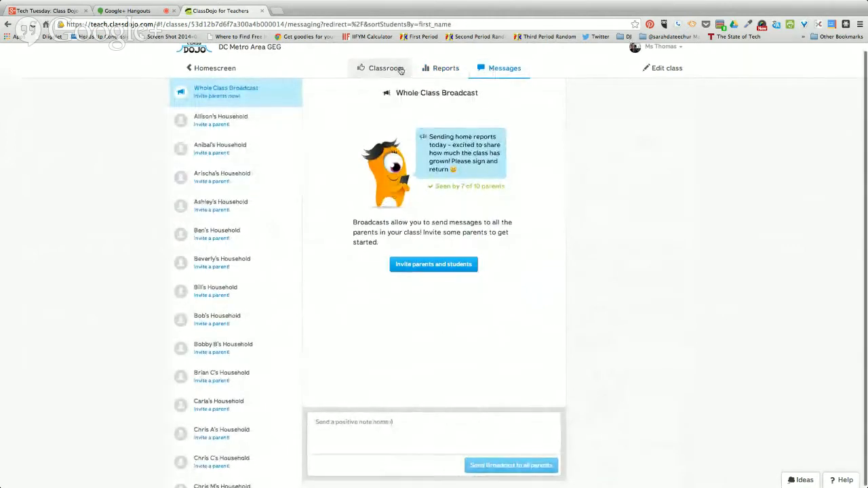
click(321, 421)
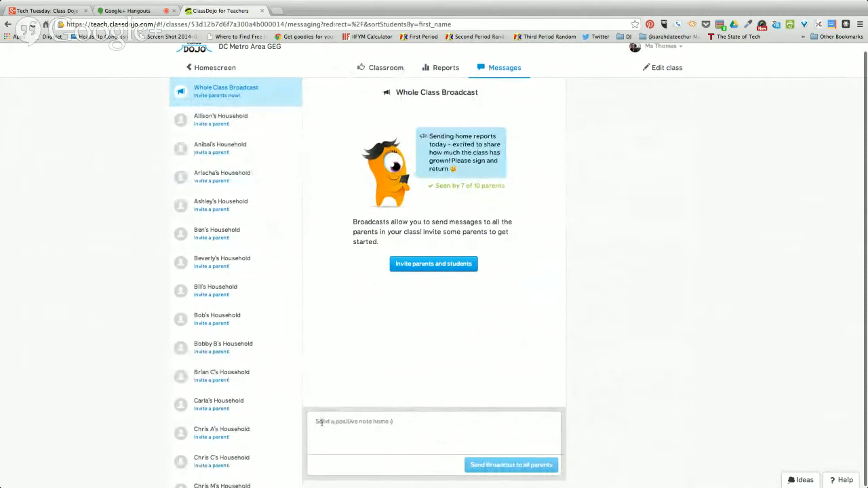
scroll(395, 433, up, 1)
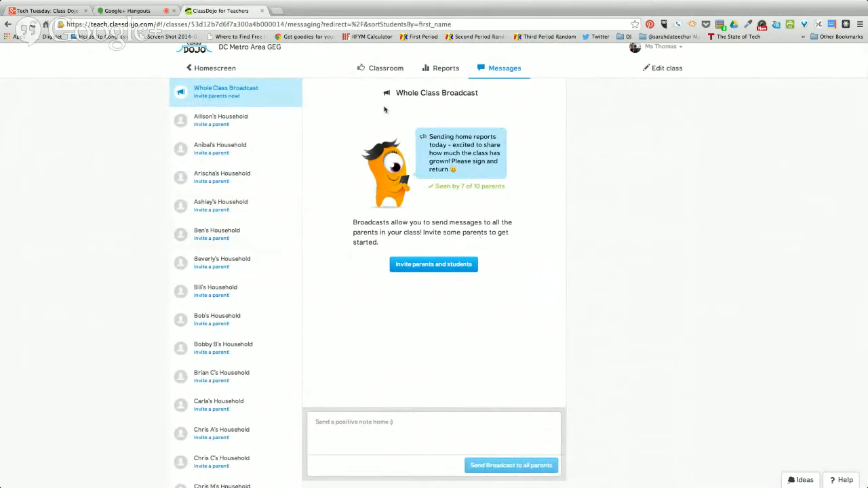
click(382, 68)
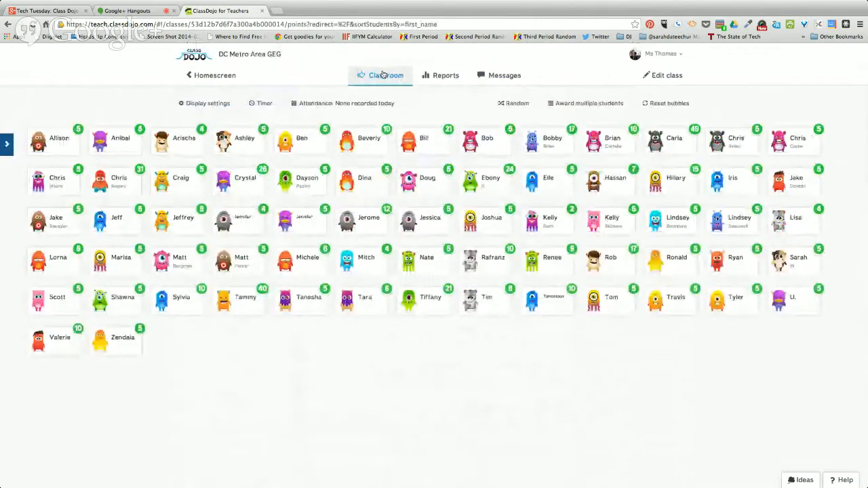
Review the class's student list, basic info, and positive and needs-work behaviors in the class editor, and close it
click(655, 78)
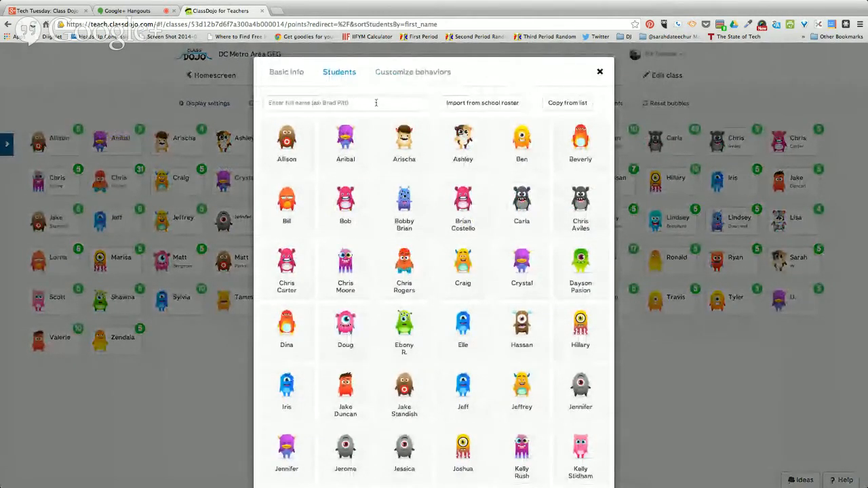
click(348, 99)
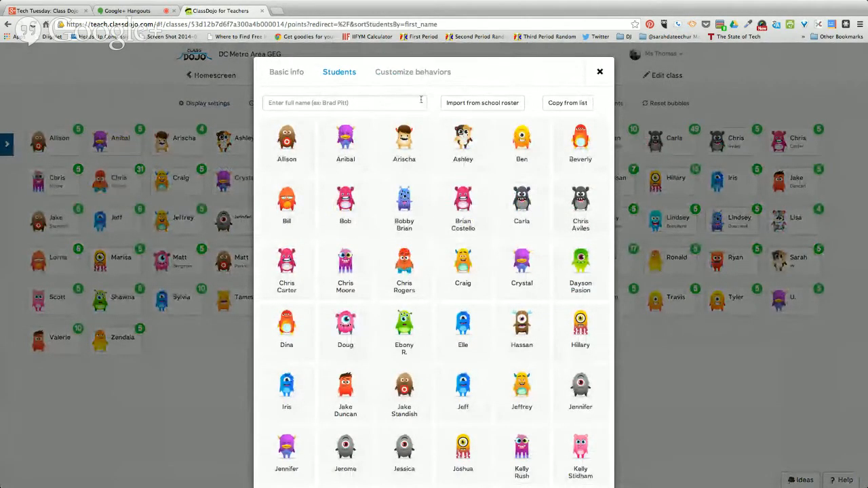
click(288, 74)
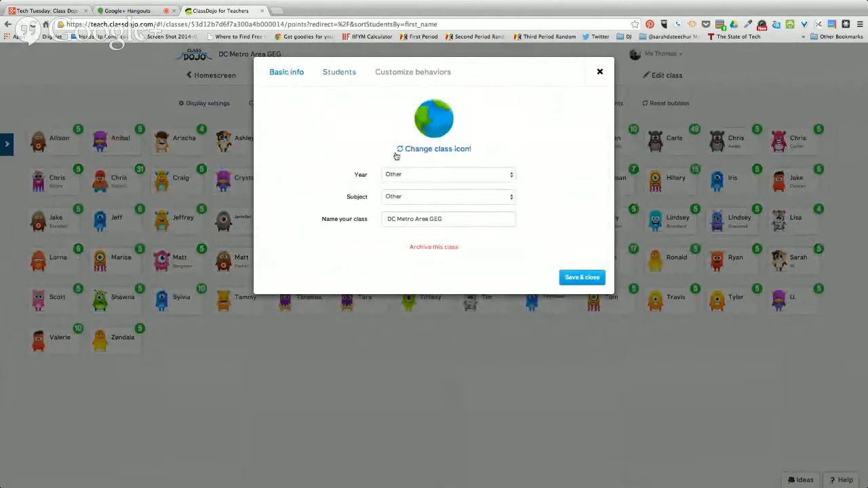
click(429, 72)
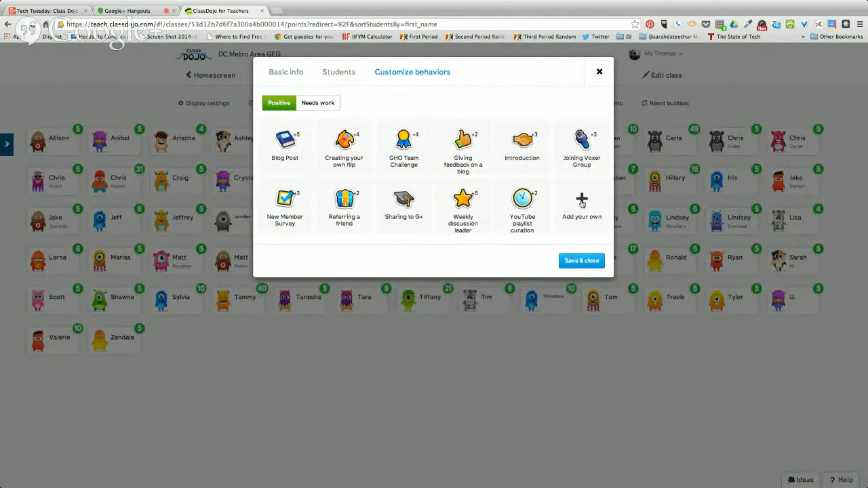
click(329, 107)
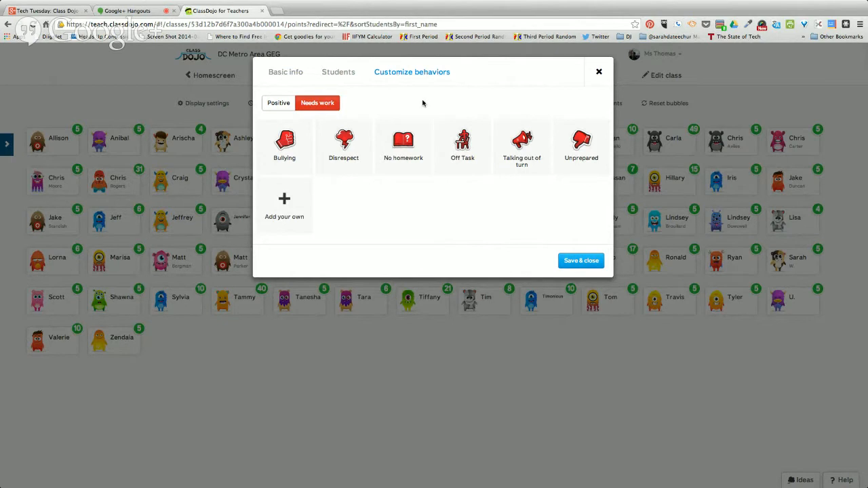
click(278, 103)
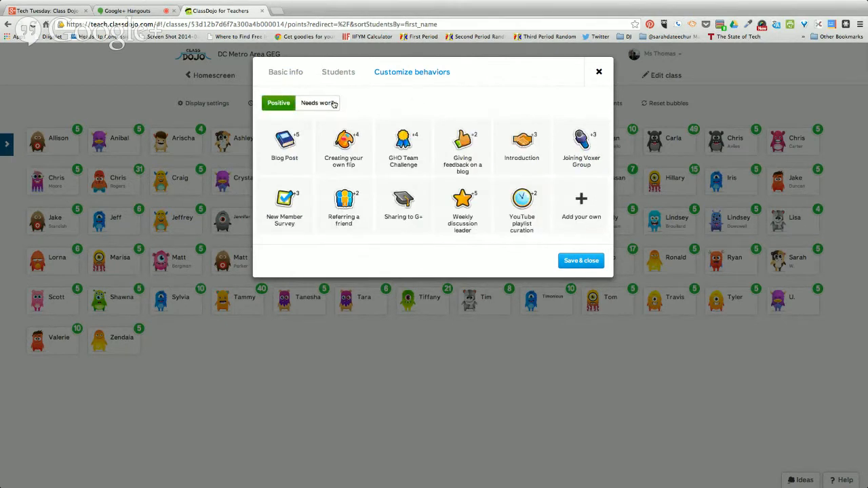
click(597, 72)
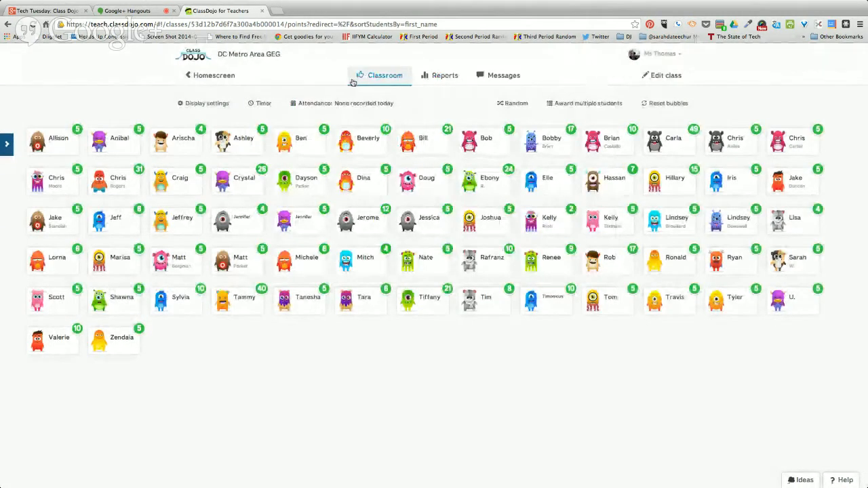
Make the student avatars slightly smaller in the classroom's display settings and close the settings
click(198, 104)
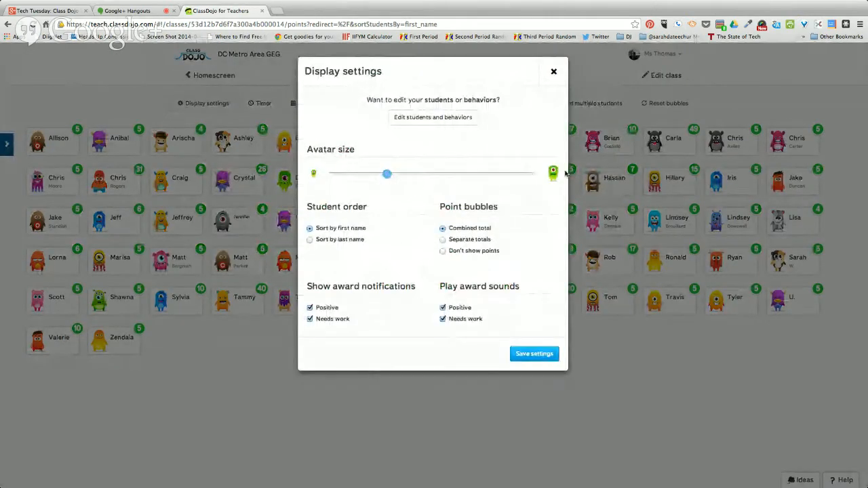
drag(386, 174, 364, 175)
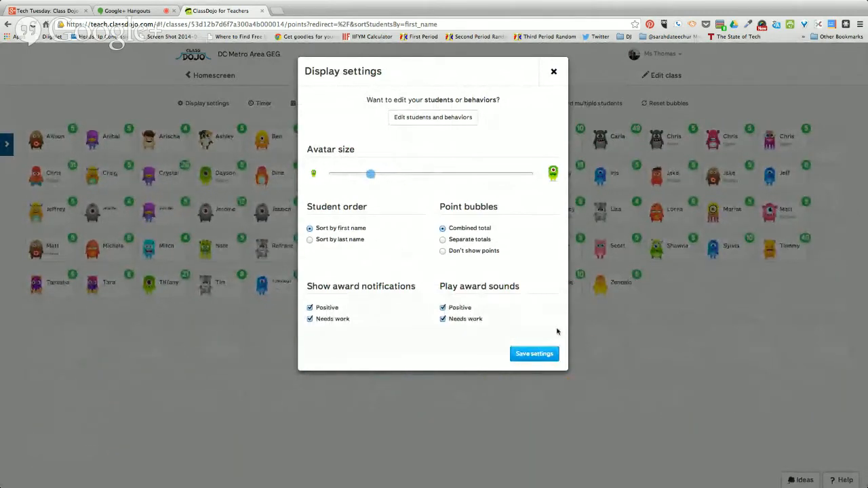
click(553, 72)
Show the classroom timer, start a 5:00 countdown, pause it, and hide the timer
click(251, 104)
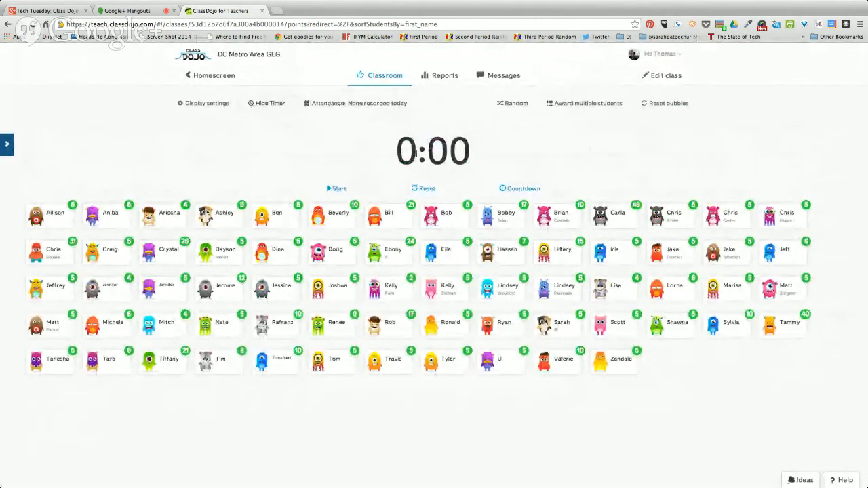
click(524, 189)
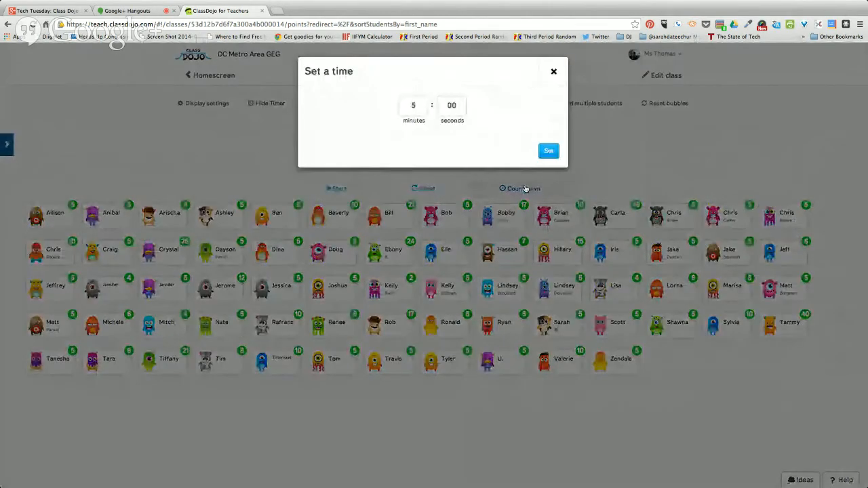
click(546, 149)
click(336, 189)
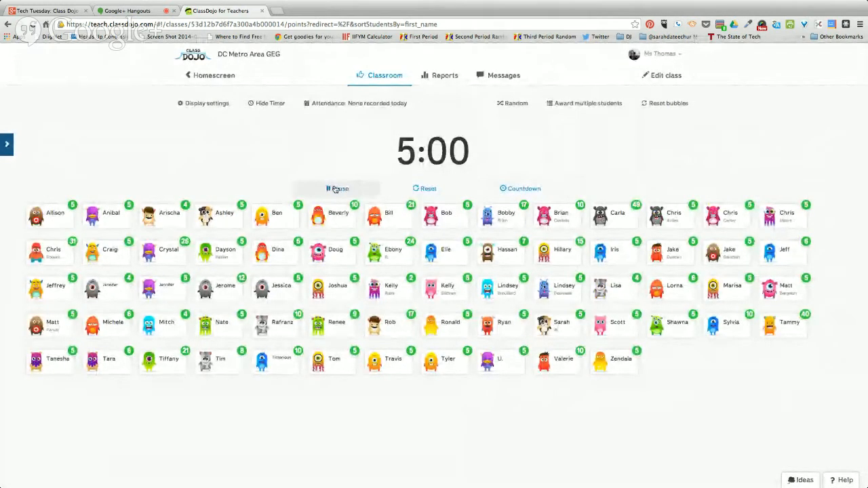
click(336, 188)
click(266, 104)
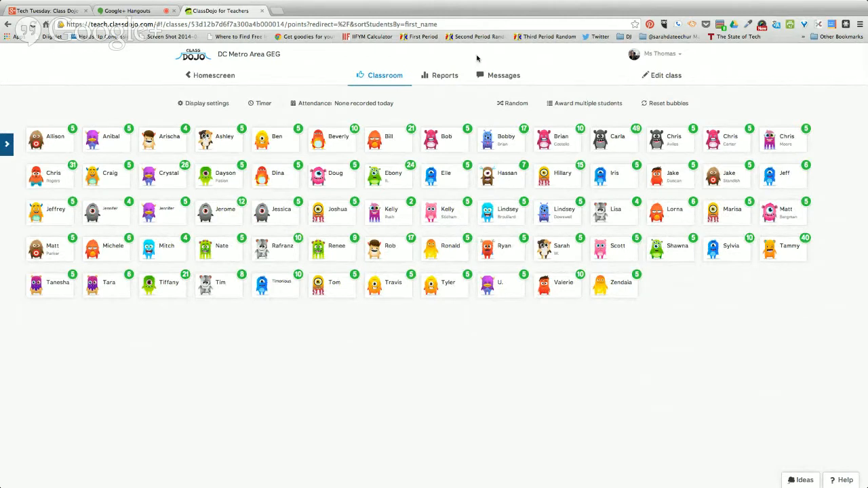
Start adding a new class from the homescreen and change its class icon to the green music notes
click(214, 75)
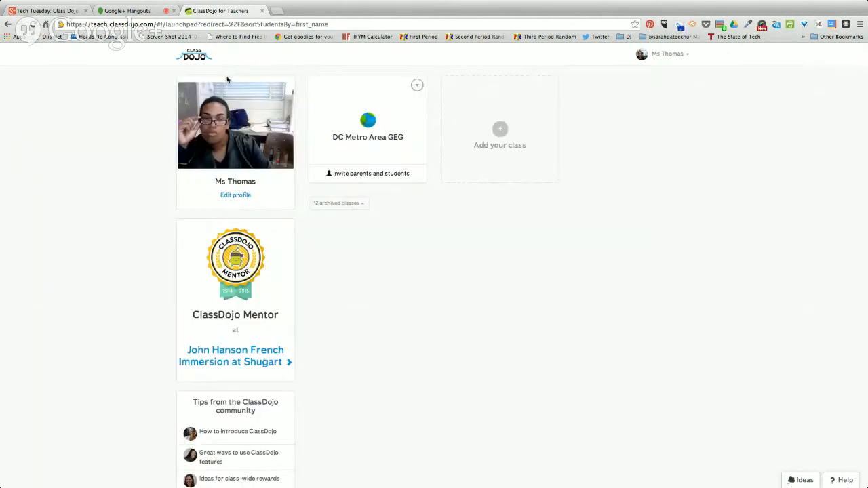
click(497, 133)
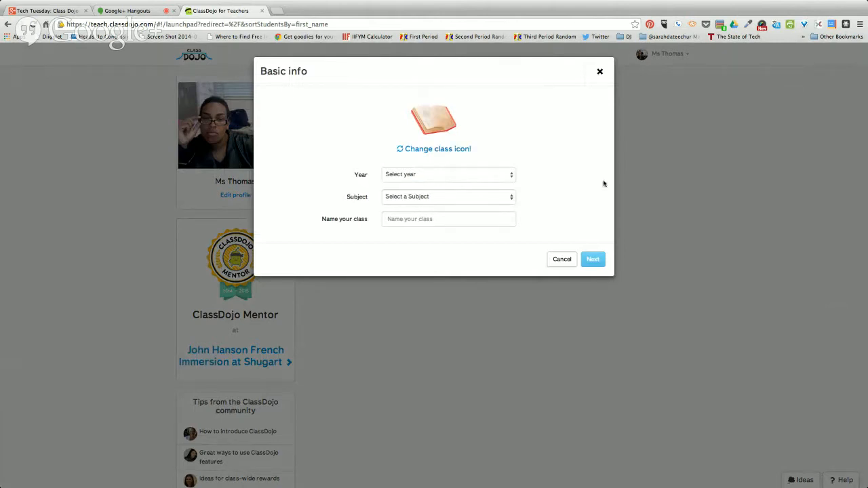
click(443, 150)
click(443, 150)
click(444, 150)
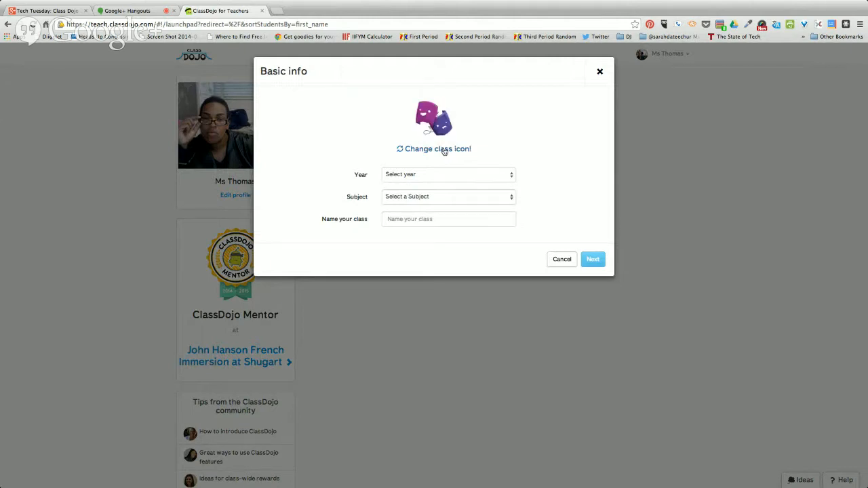
click(444, 151)
click(443, 150)
click(443, 151)
click(442, 151)
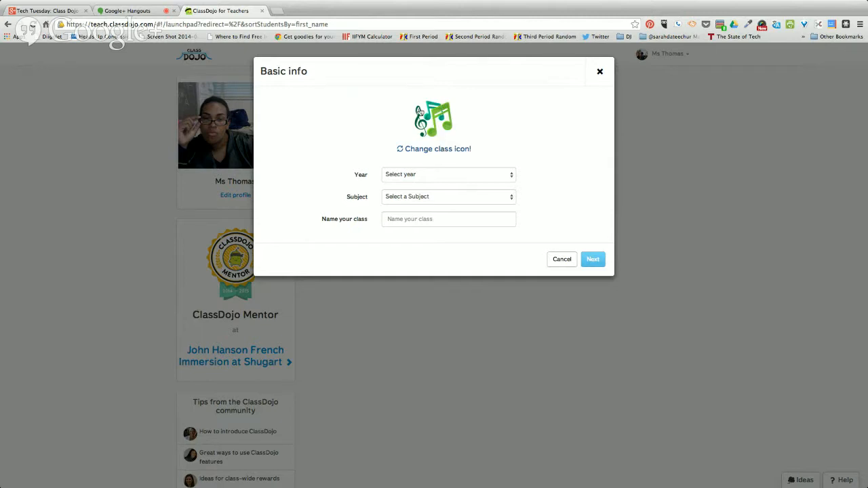
Set the new class's year to Other and subject to General education, name it Test, and continue to the students
click(424, 177)
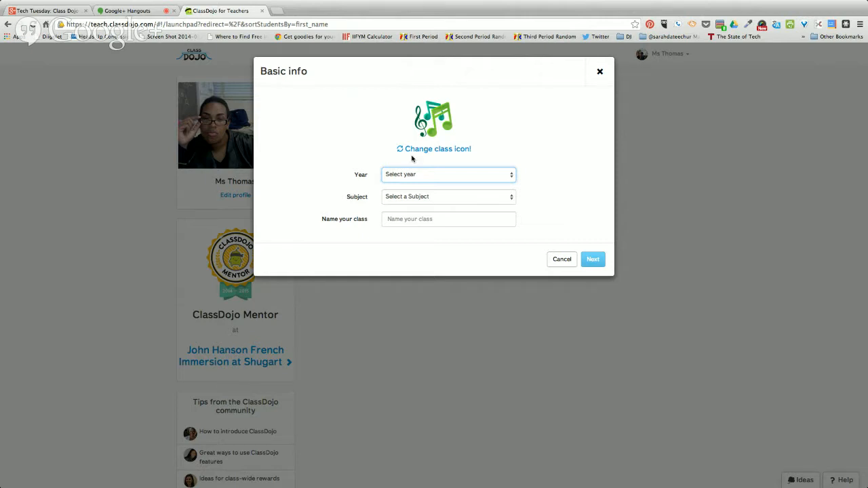
click(422, 256)
click(409, 196)
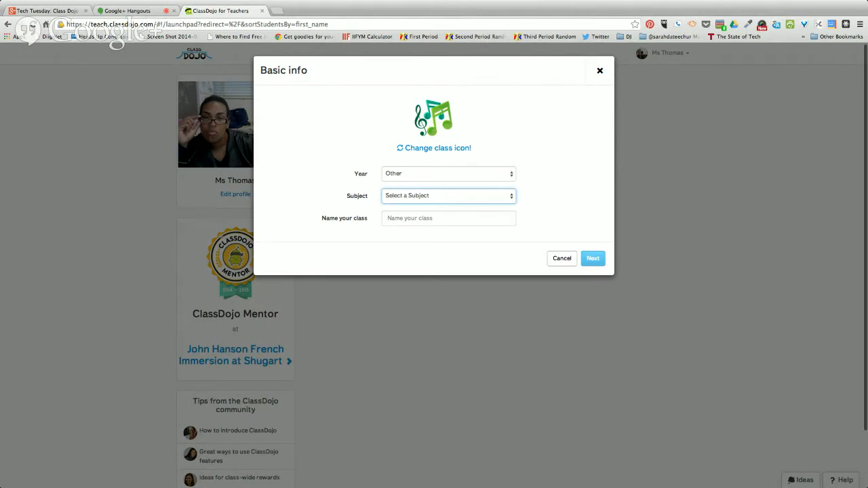
click(414, 206)
click(403, 217)
text(Test)
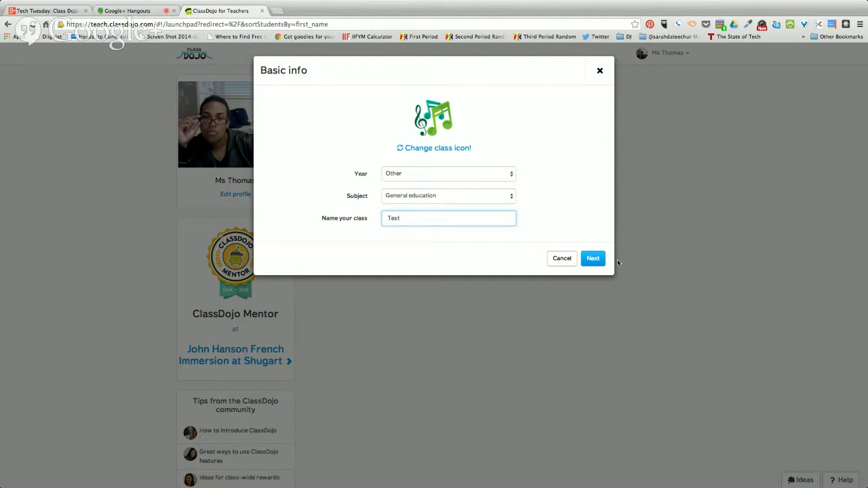
click(592, 259)
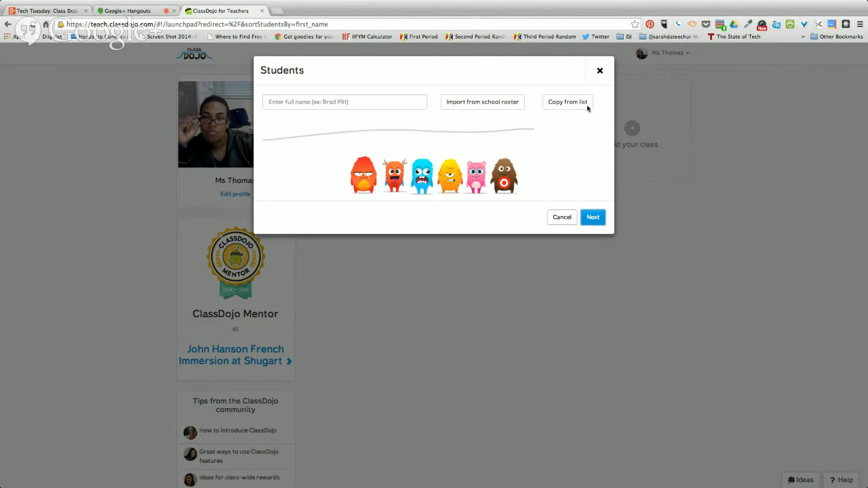
Add Brad Pitt and Angelina Jolie as new students in the Test class
click(358, 102)
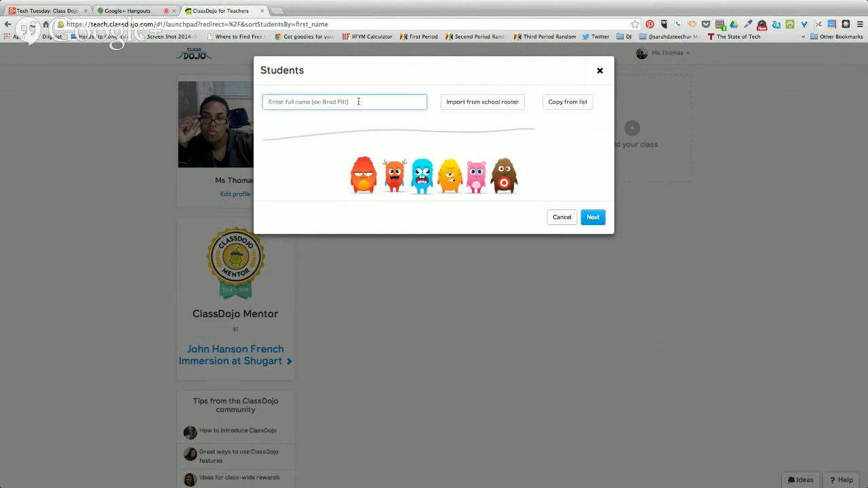
text(B)
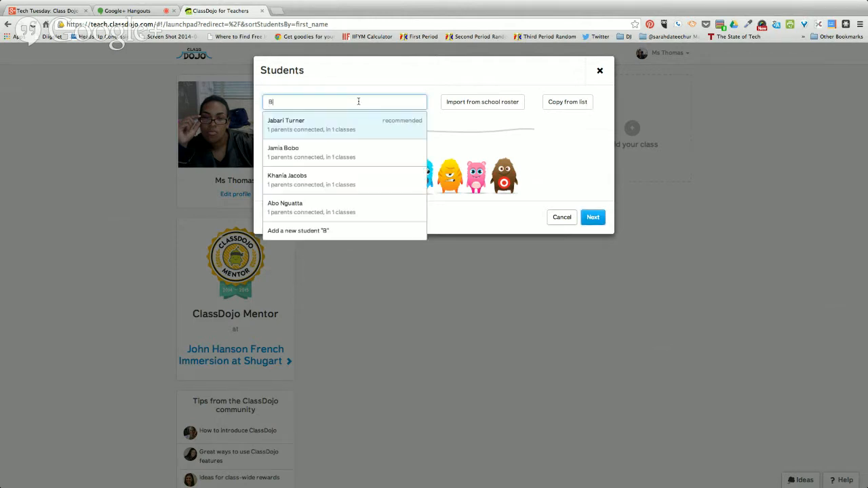
text(radd Pitt)
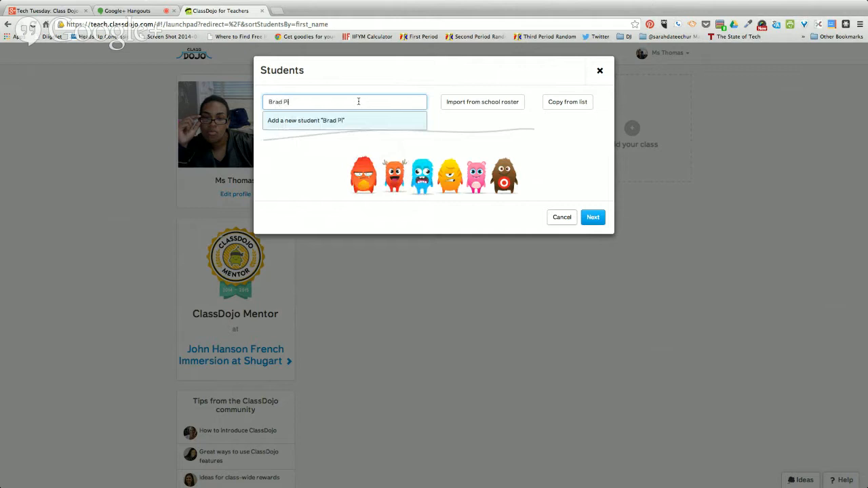
key(Return)
text(Angelina Jolie)
key(Return)
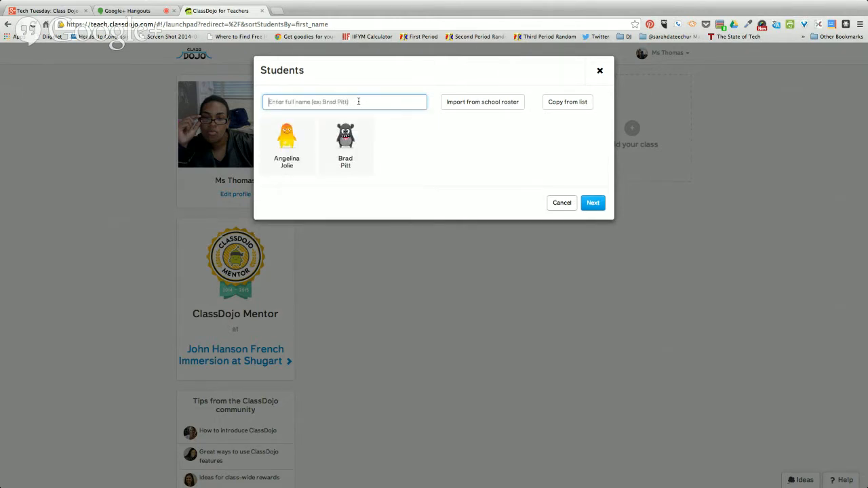
Add Jada Pinkett and Will Smith as new students in the Test class
text(Jada P)
text(inkston)
key(Return)
text(Wil)
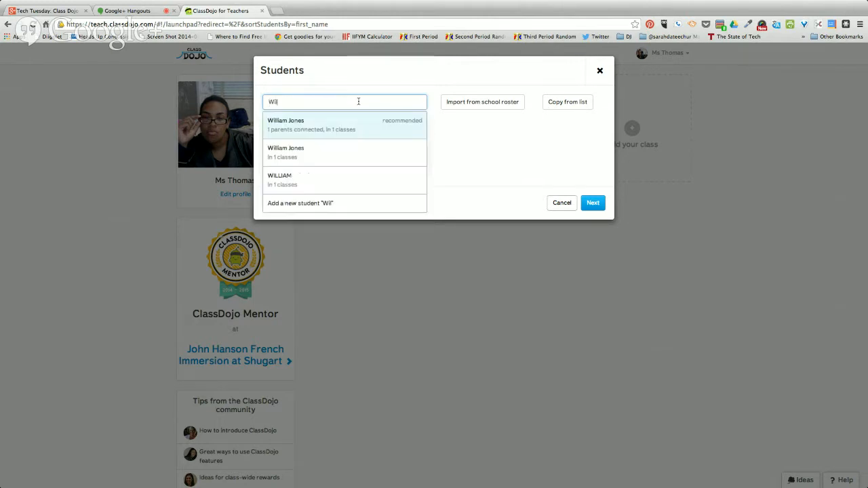
text(l Smith)
key(Return)
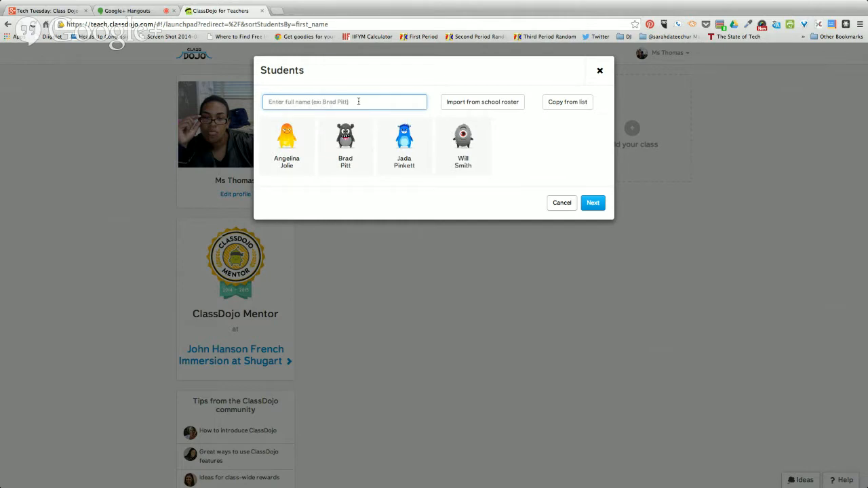
Add Denzel Washington and Zoe Saldana as new students, and continue to customizing the behaviors
text(De)
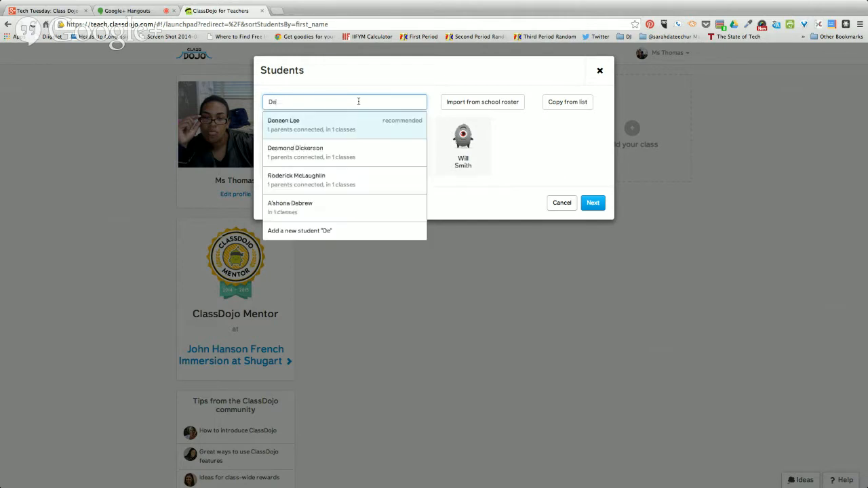
text(nzel Washington)
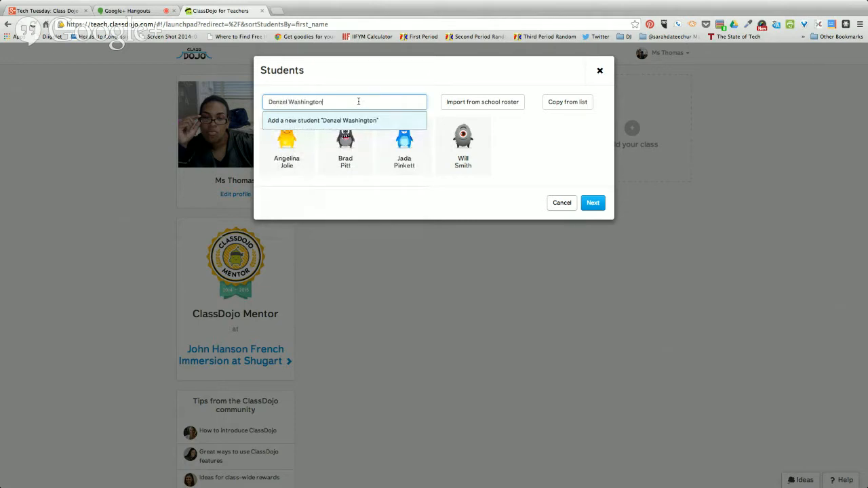
key(Return)
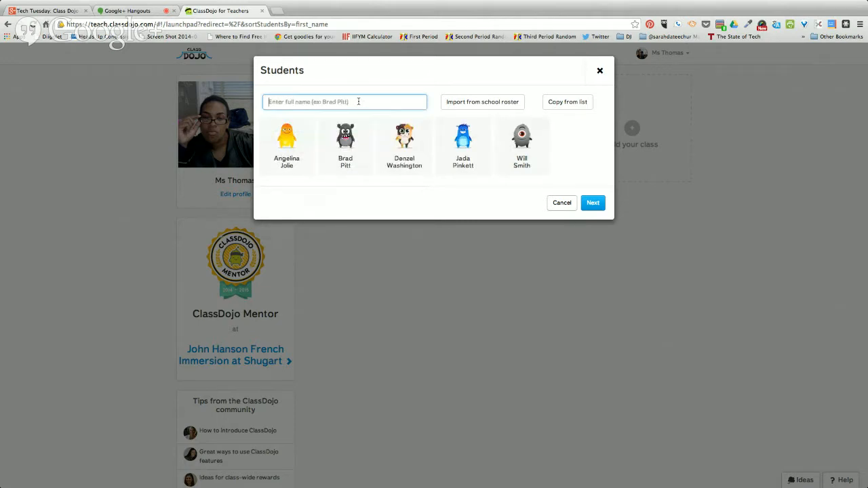
text(Zoe Saldana)
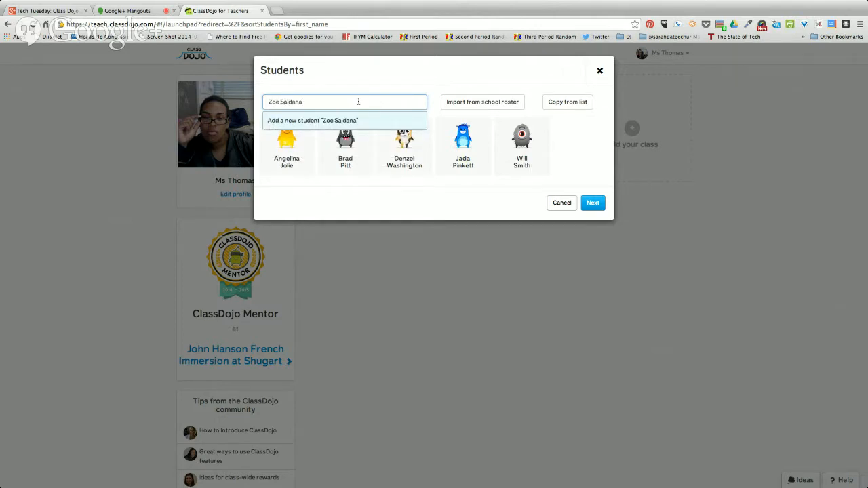
key(Return)
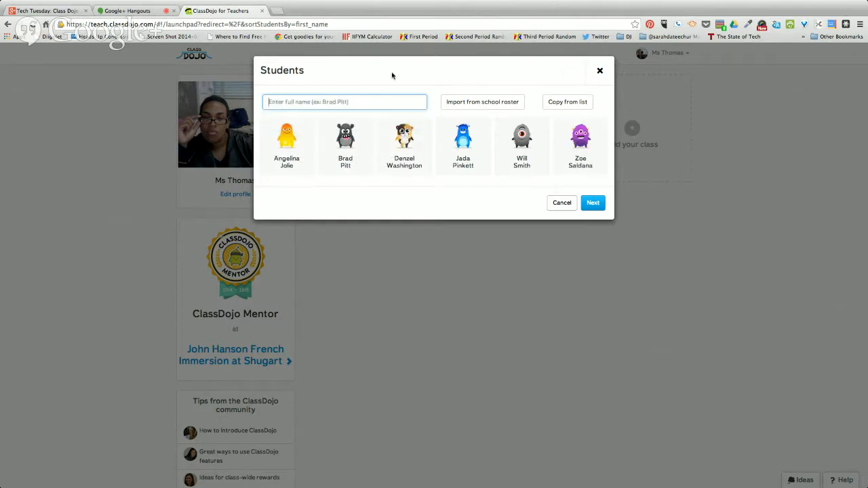
click(596, 204)
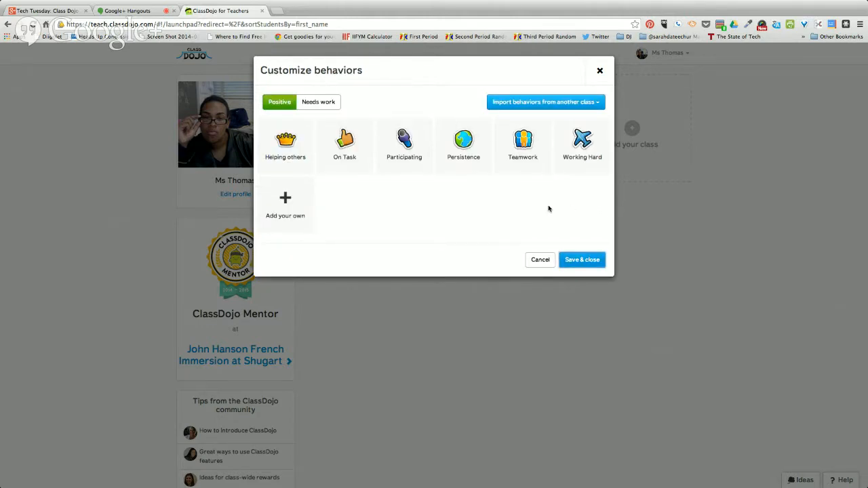
Check which classes behaviors can be imported from, and delete the Helping others positive behavior
click(559, 103)
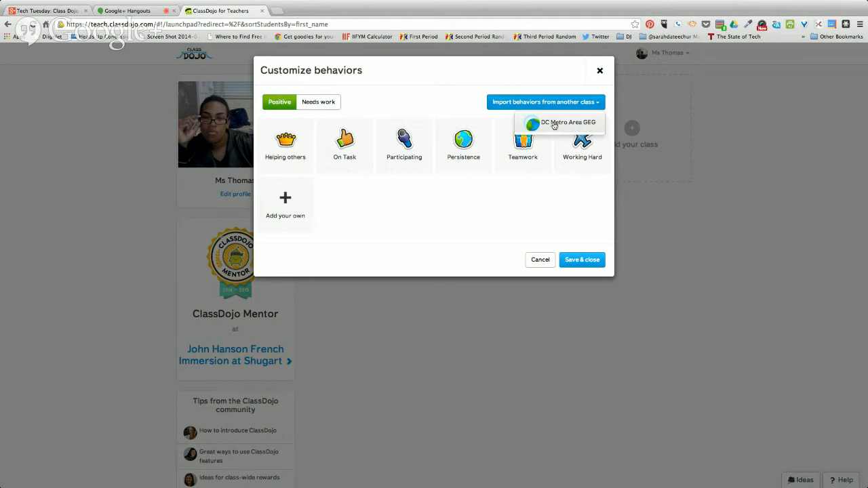
click(493, 82)
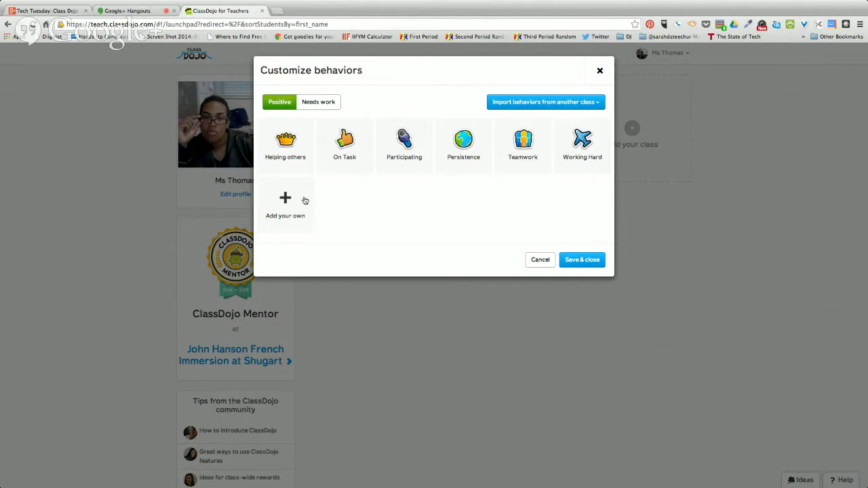
click(290, 146)
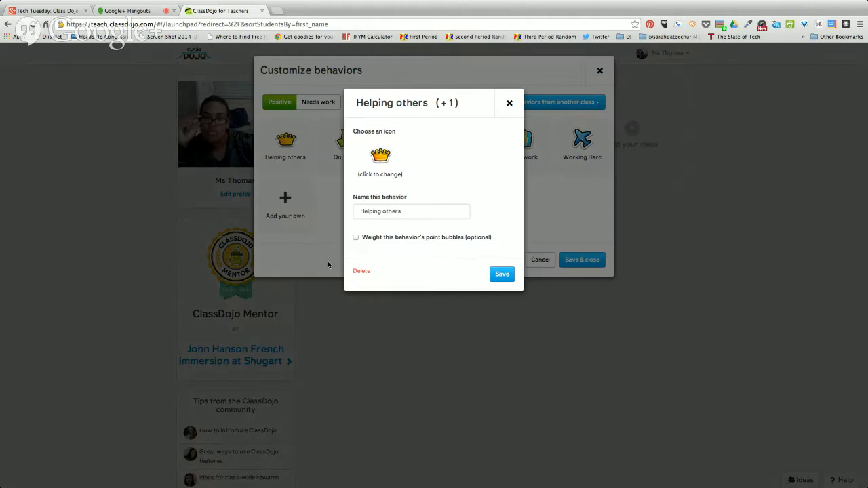
click(364, 272)
click(377, 314)
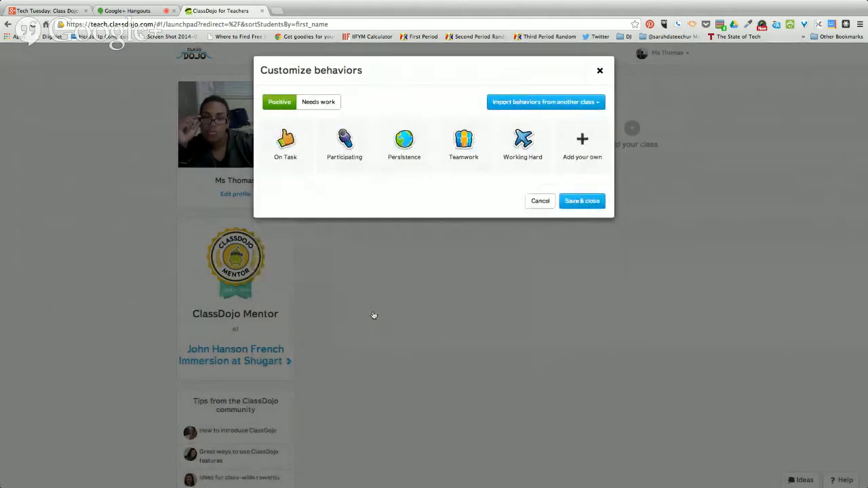
Change the On Task behavior's icon to the blue airplane and rename the behavior Flying a Plane
click(289, 167)
click(381, 156)
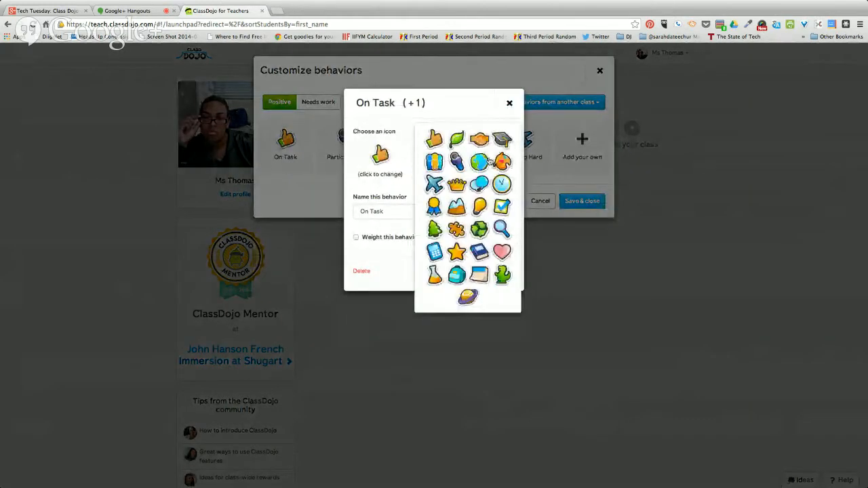
click(433, 187)
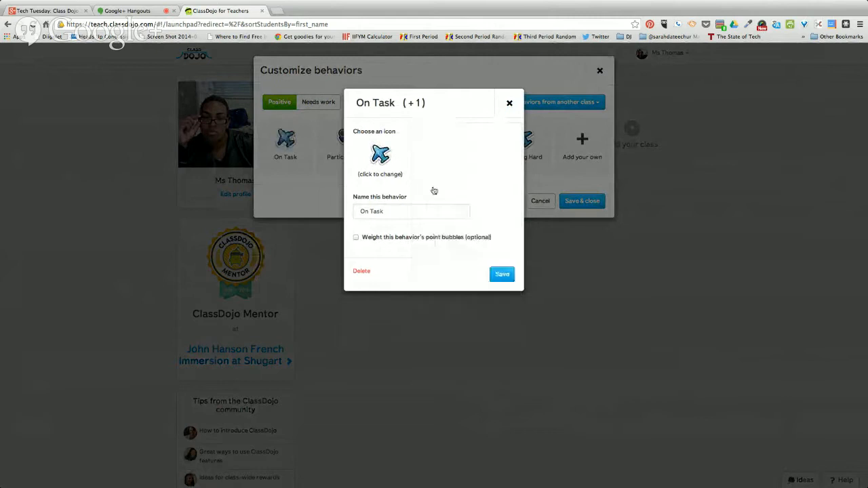
triple_click(405, 211)
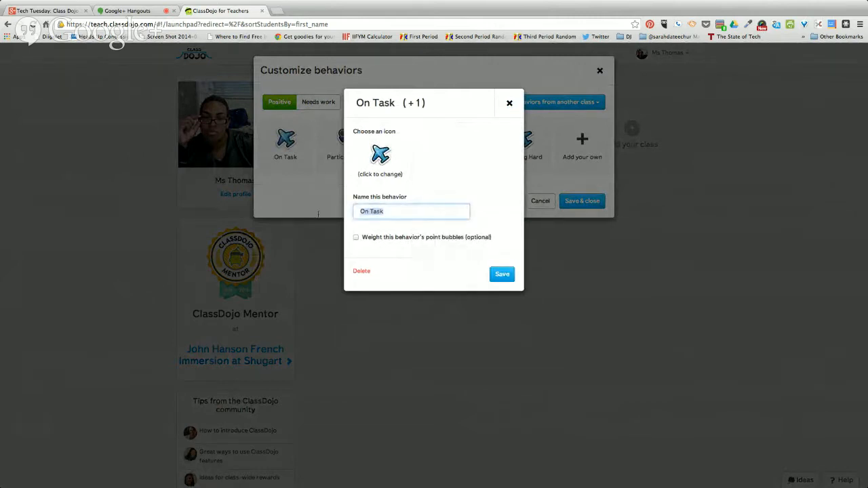
text(Fly)
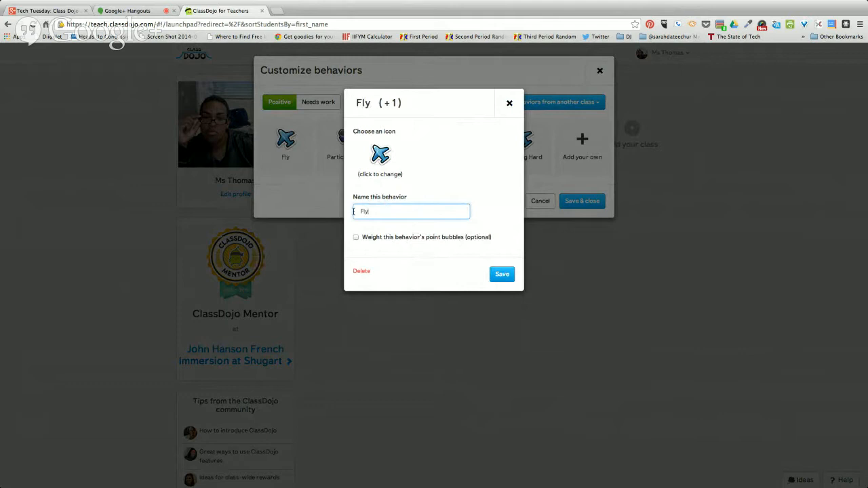
text(ing a Plane)
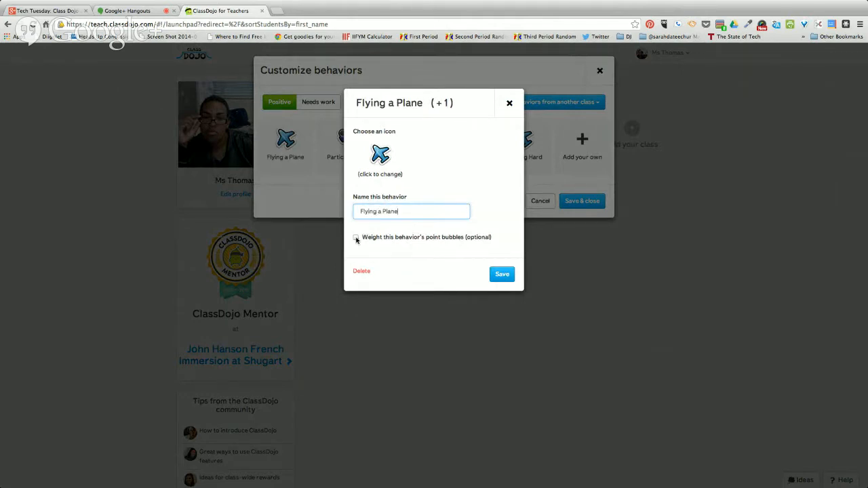
Weight the Flying a Plane behavior at 5 point bubbles and save it
click(356, 238)
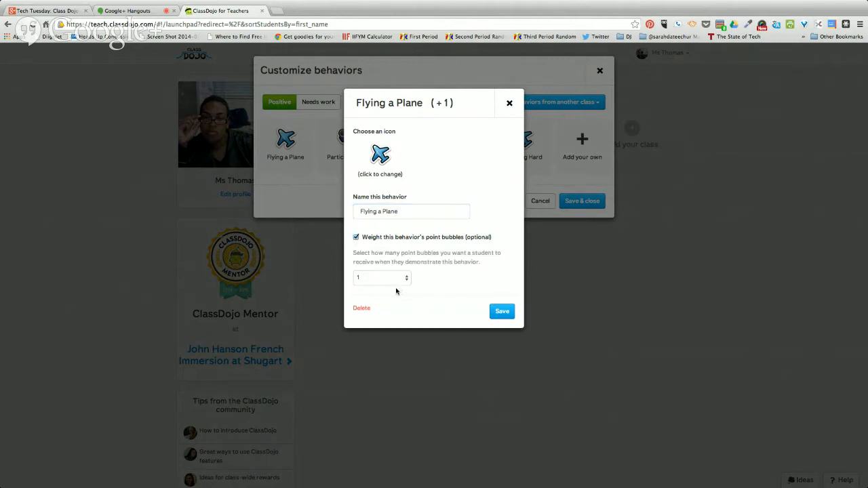
click(400, 279)
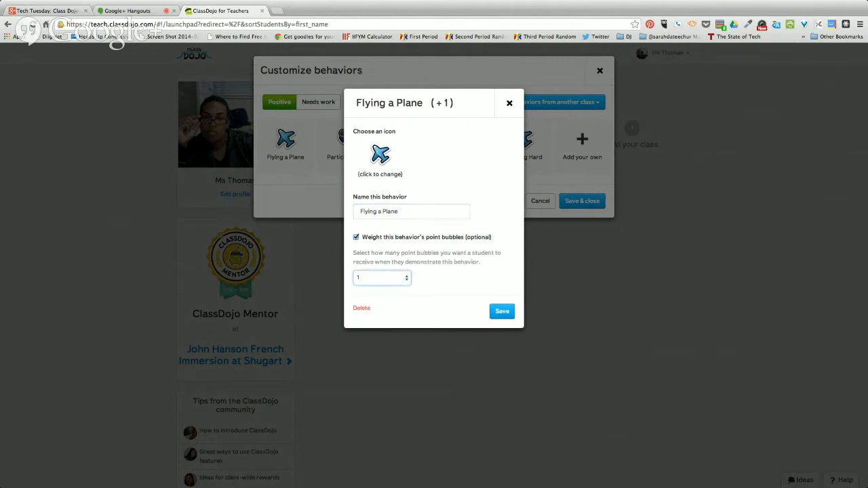
click(366, 310)
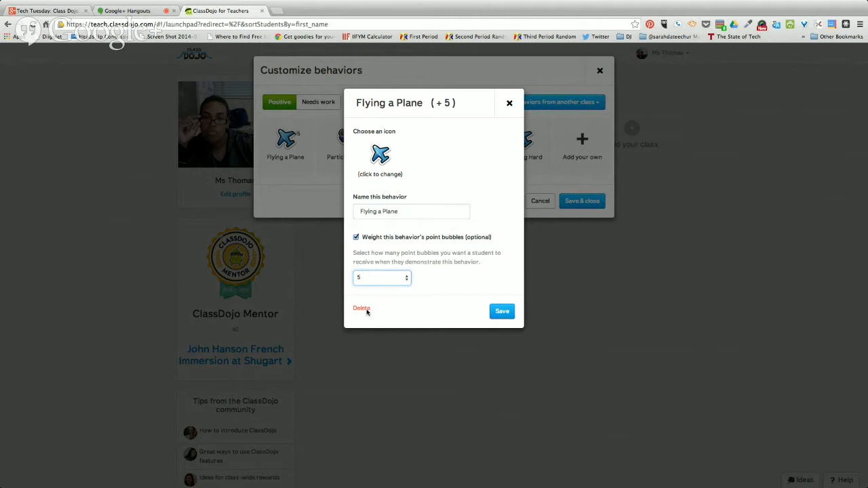
click(503, 310)
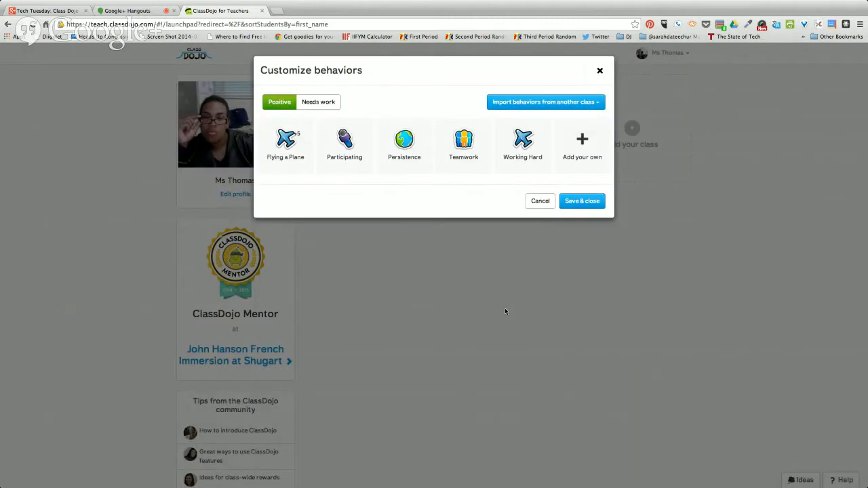
Delete the Participating and Persistence positive behaviors
click(334, 146)
click(359, 272)
click(375, 317)
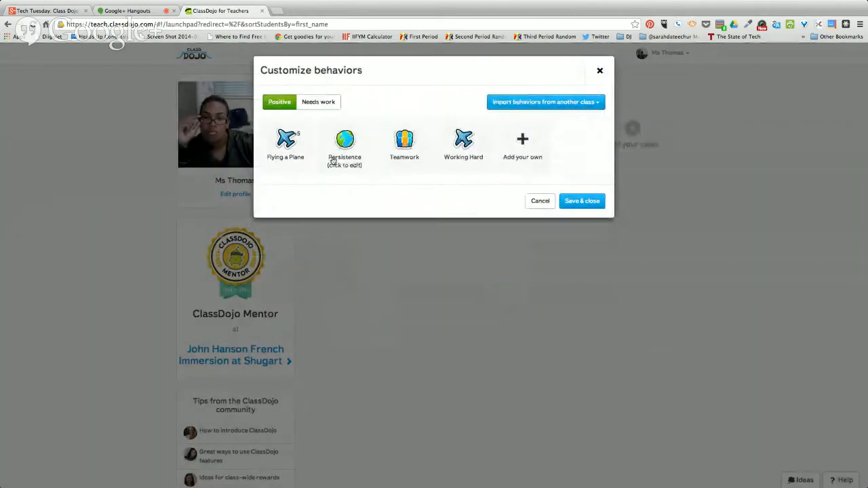
click(333, 160)
click(358, 271)
click(377, 315)
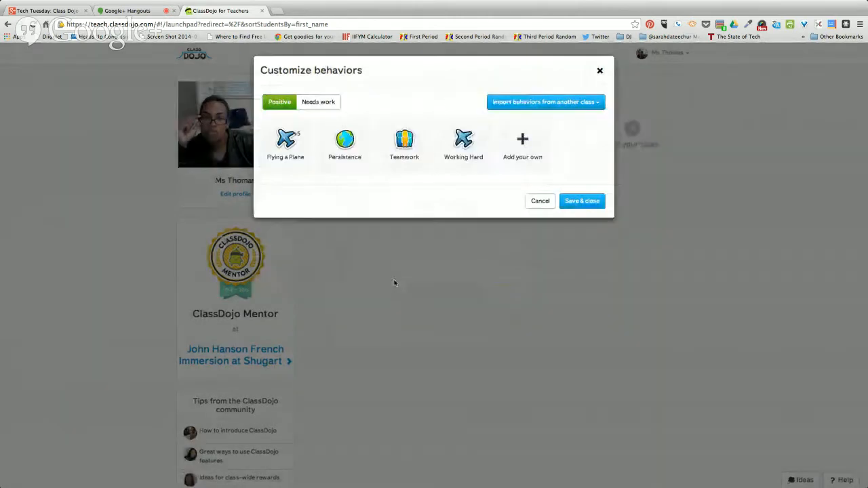
Delete the Teamwork and Working Hard positive behaviors
click(344, 146)
click(361, 271)
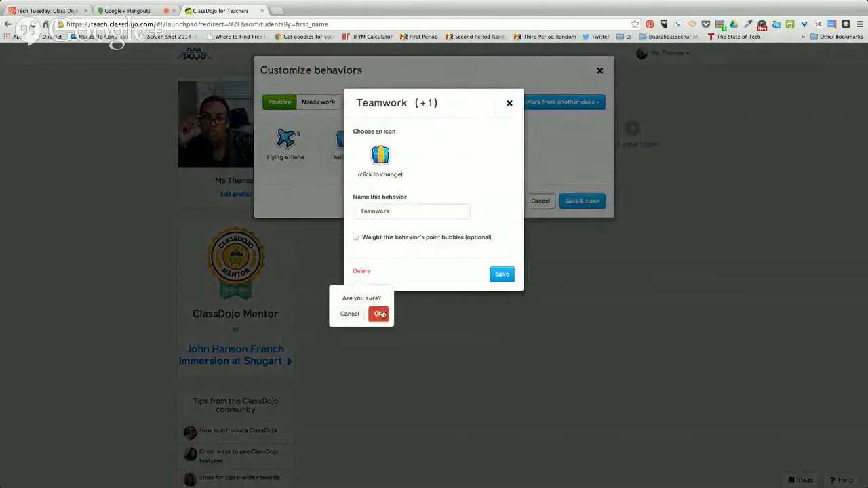
click(379, 314)
click(340, 167)
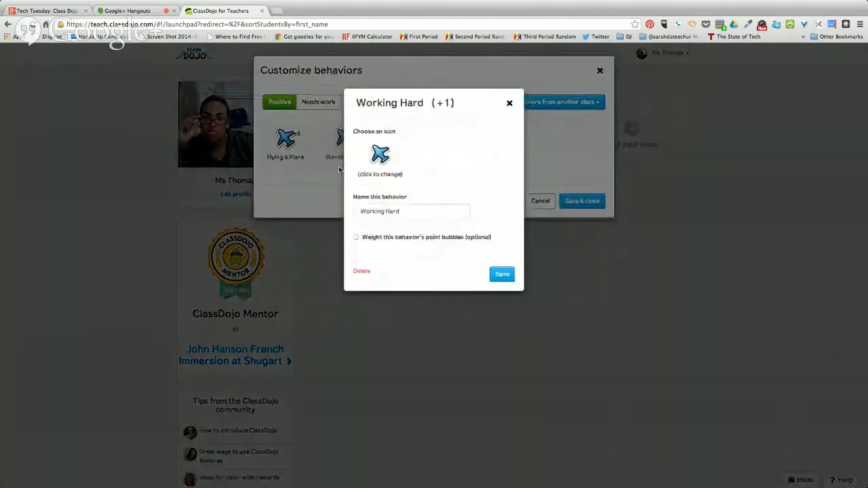
click(360, 273)
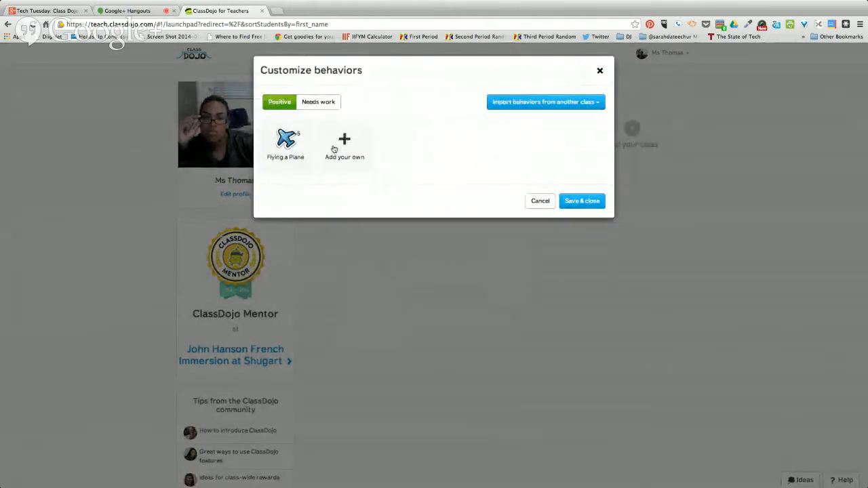
Add a positive behavior named Movie Premiere with the group-of-people icon, weighted at 3 point bubbles
click(344, 142)
click(380, 154)
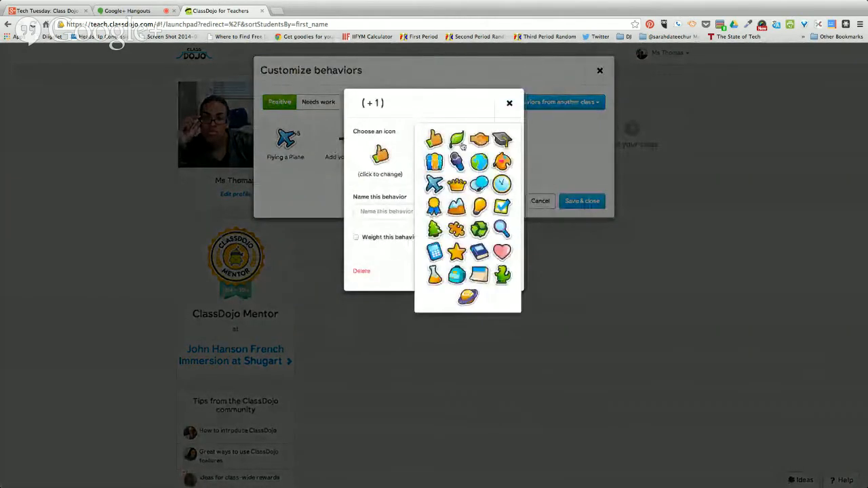
click(434, 162)
click(398, 213)
text(Movie Premiere)
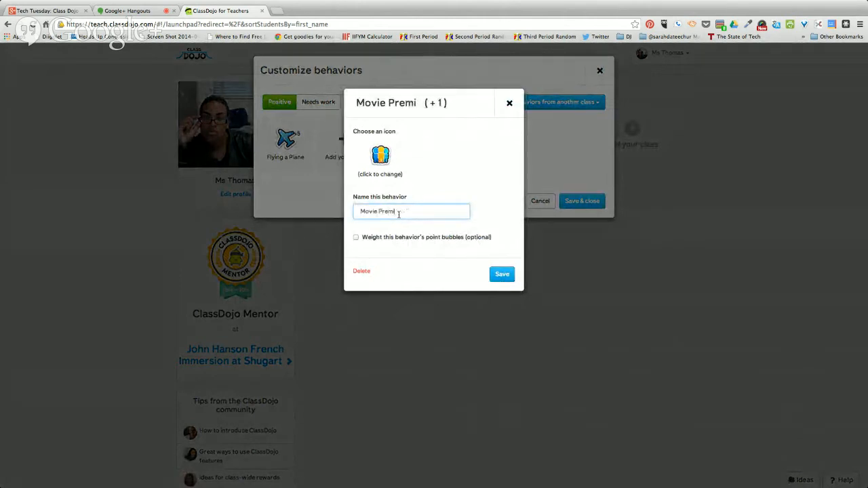
click(357, 238)
click(372, 277)
click(374, 301)
click(499, 313)
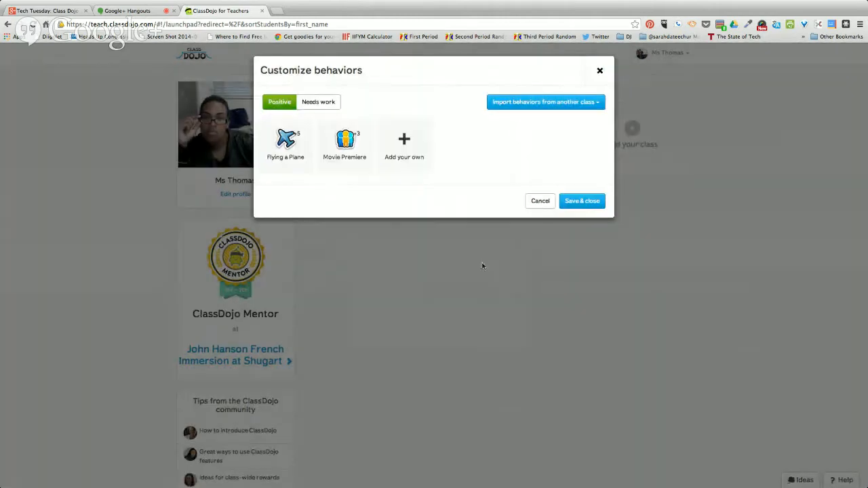
Add a positive behavior named Did a puzzle with the orange puzzle piece icon, weighted at 1 point bubble
click(403, 160)
click(382, 155)
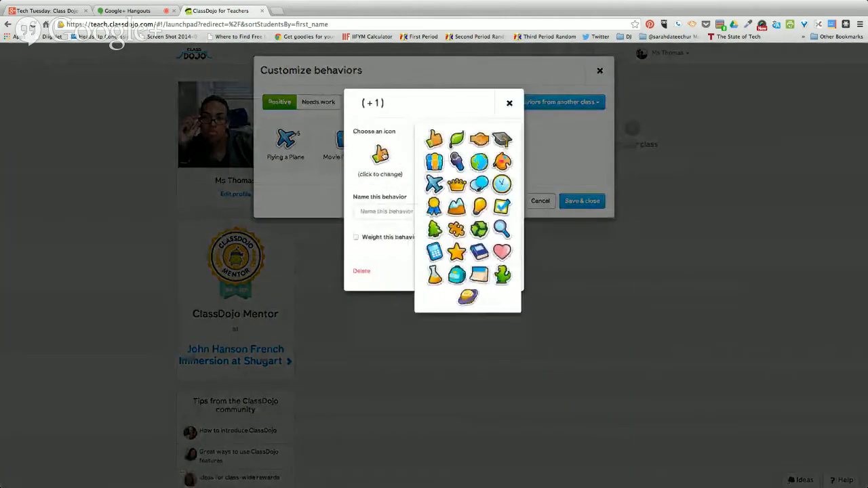
click(455, 230)
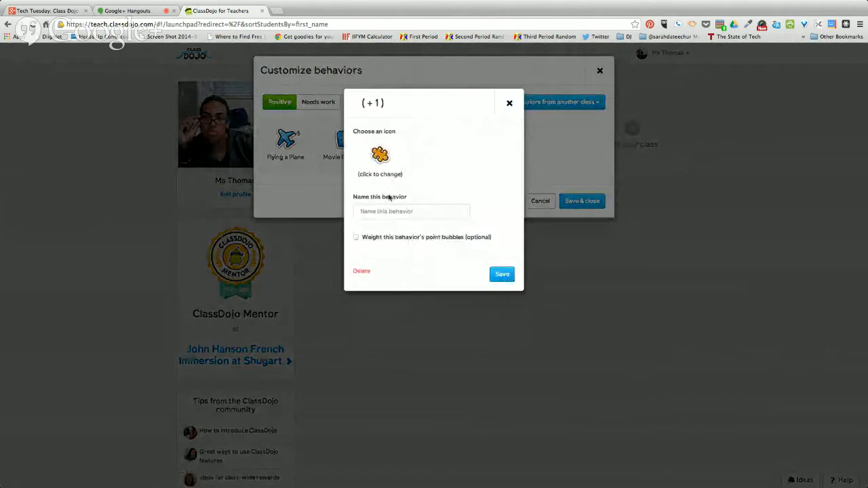
click(394, 212)
text(Did)
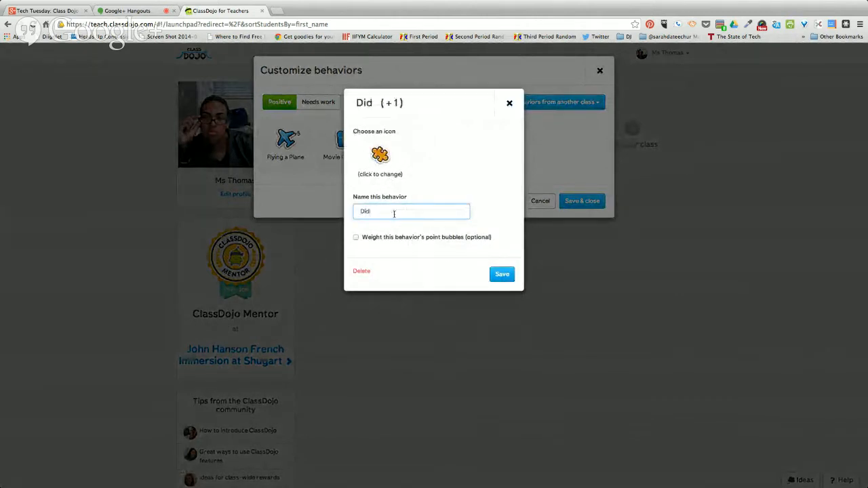
text( a puzzle)
click(356, 238)
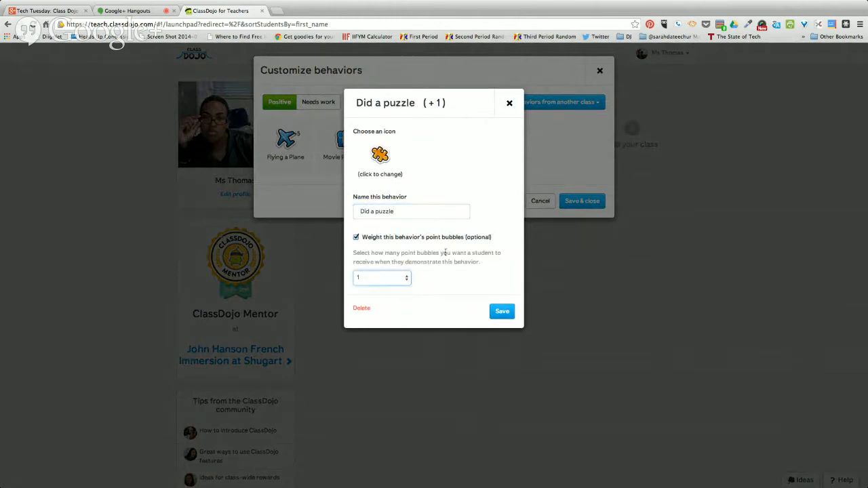
click(501, 312)
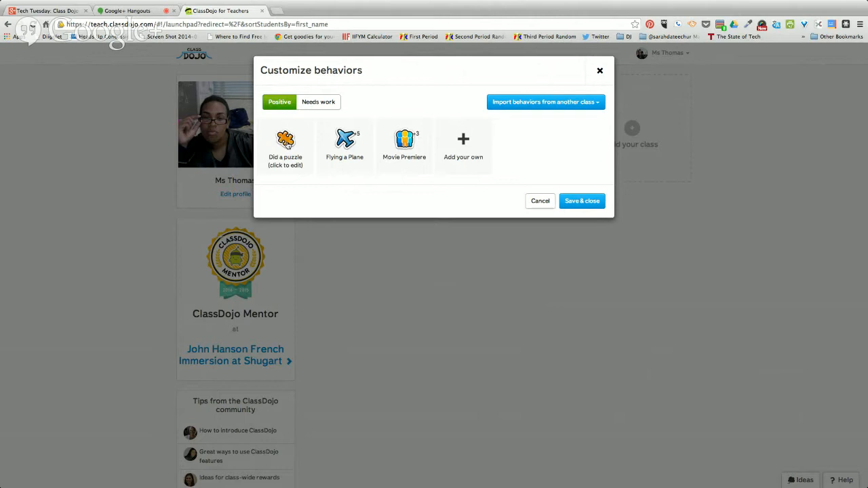
Among the Needs work behaviors, weight Bullying at 5 point bubbles and save it
click(332, 103)
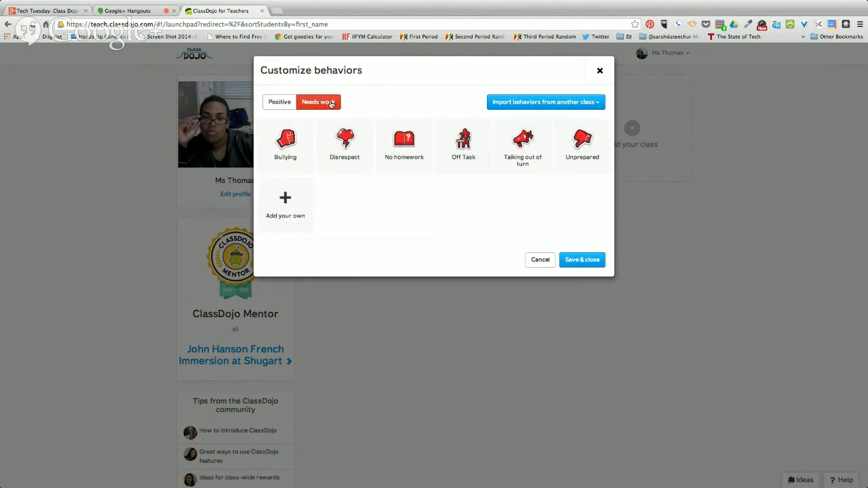
click(278, 168)
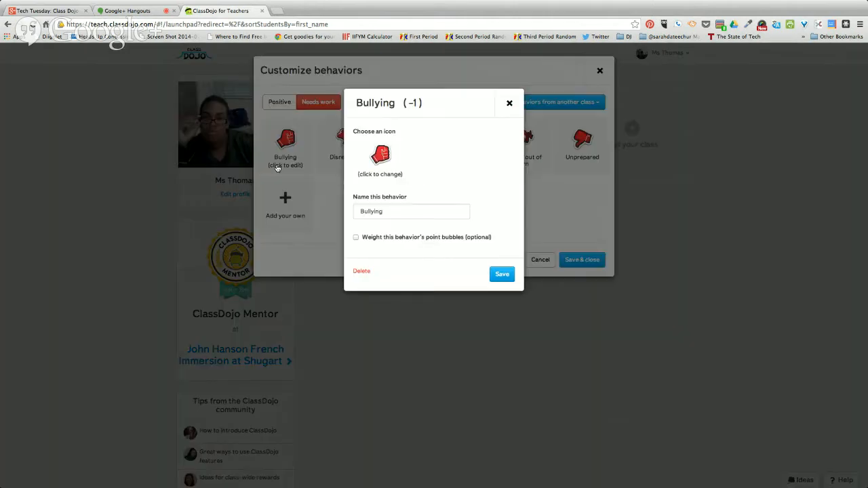
click(357, 237)
click(370, 278)
click(369, 324)
click(502, 311)
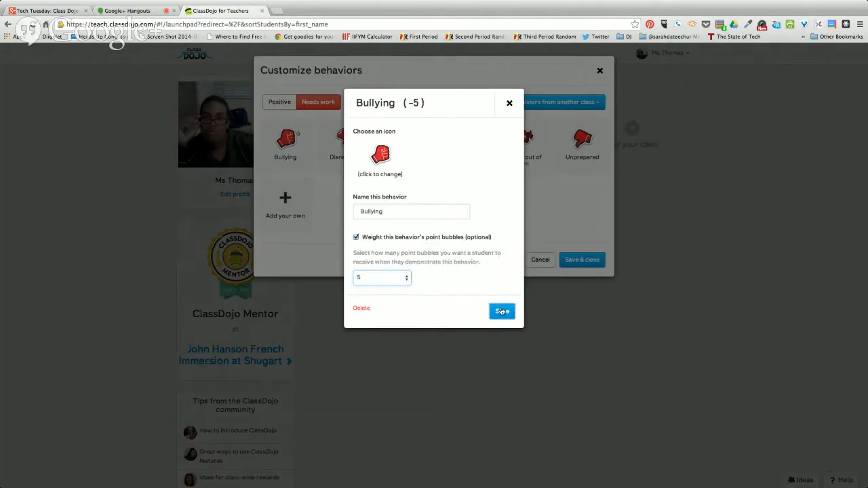
Weight the Disrespect behavior at 5 point bubbles and save it
click(348, 168)
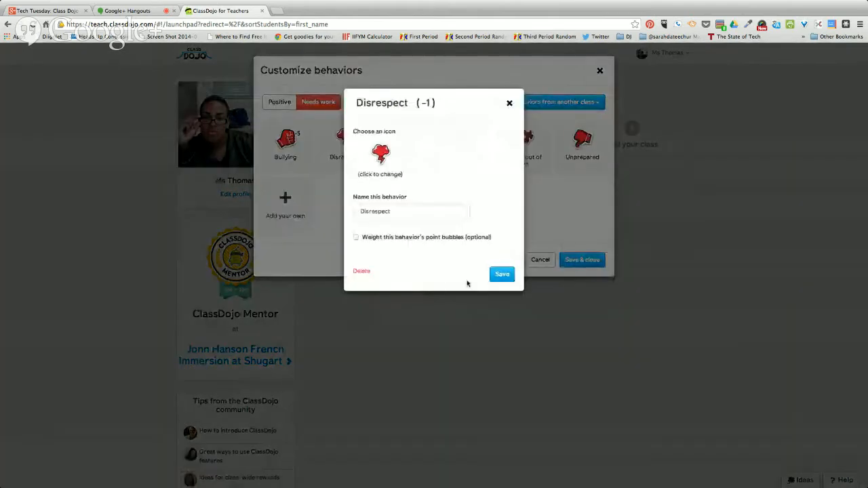
click(356, 237)
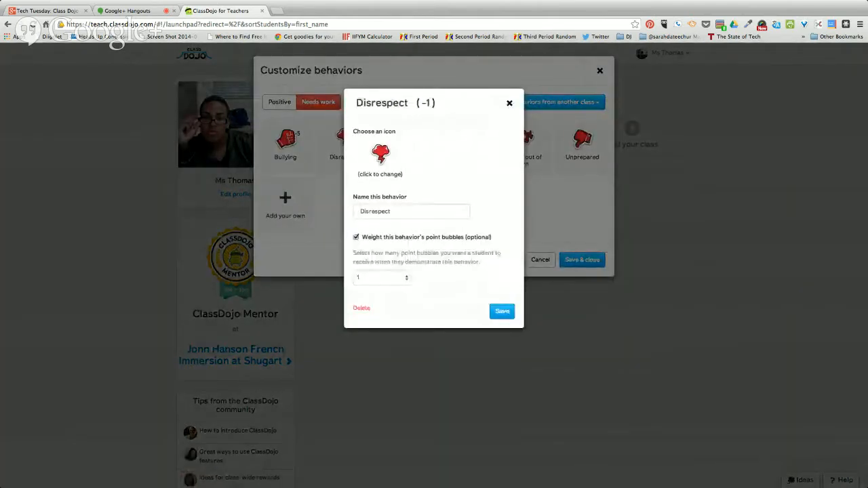
key(5)
click(500, 312)
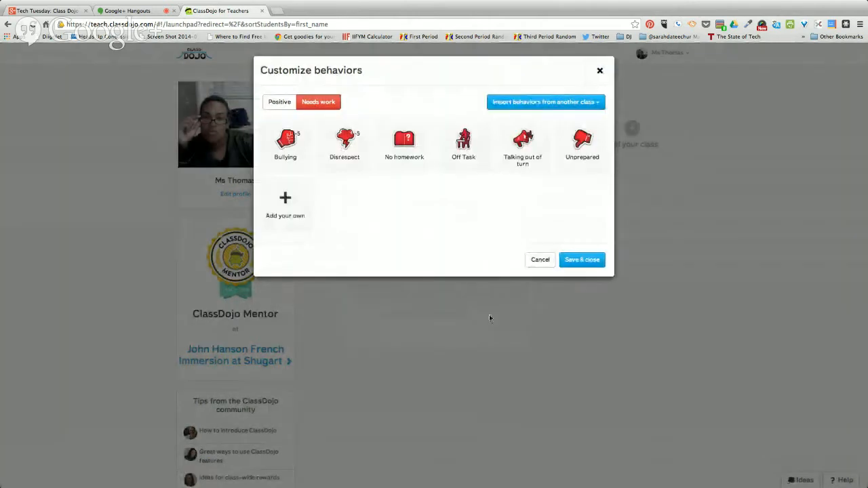
Enable point weighting for the No homework behavior at 1 point bubble and save it
click(407, 162)
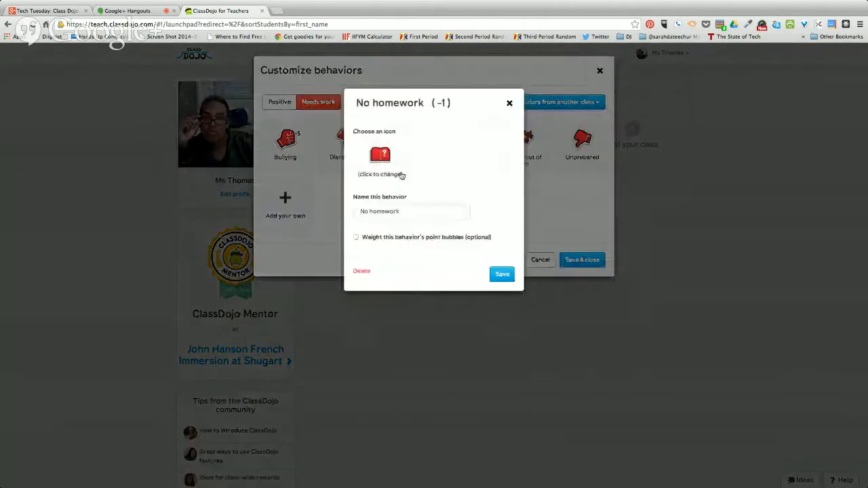
click(356, 238)
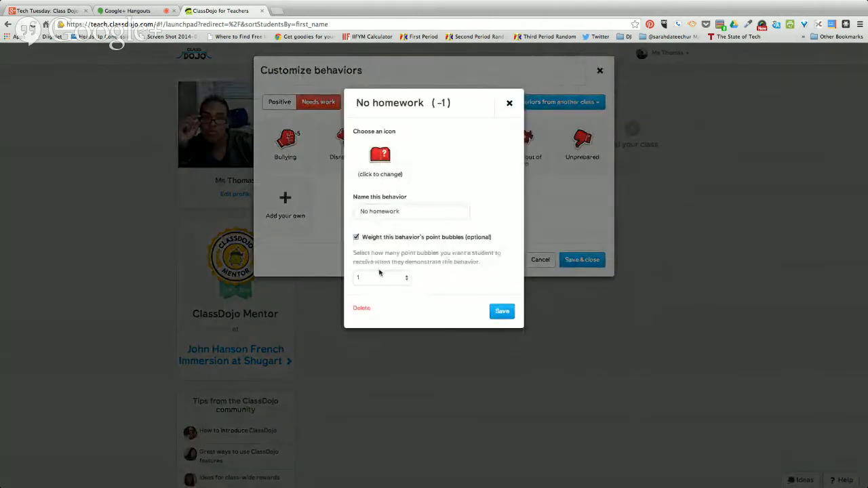
click(510, 313)
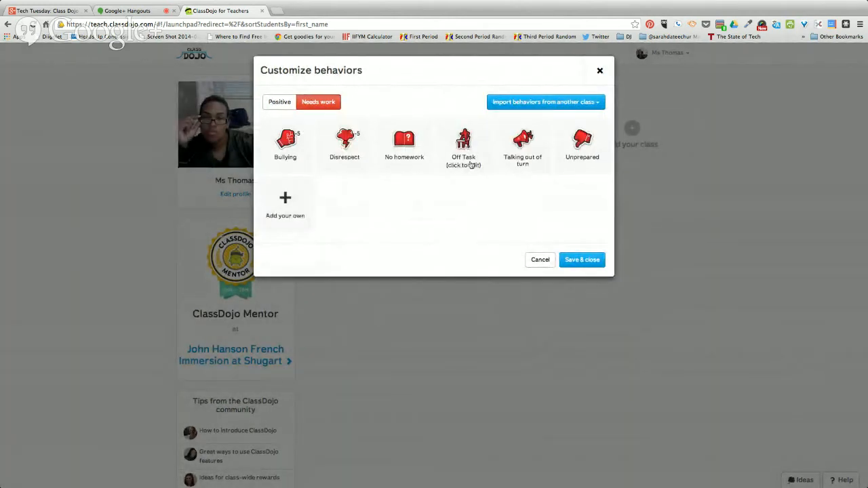
Delete the Off Task behavior from the Needs work set
click(473, 166)
click(509, 103)
click(457, 167)
click(362, 271)
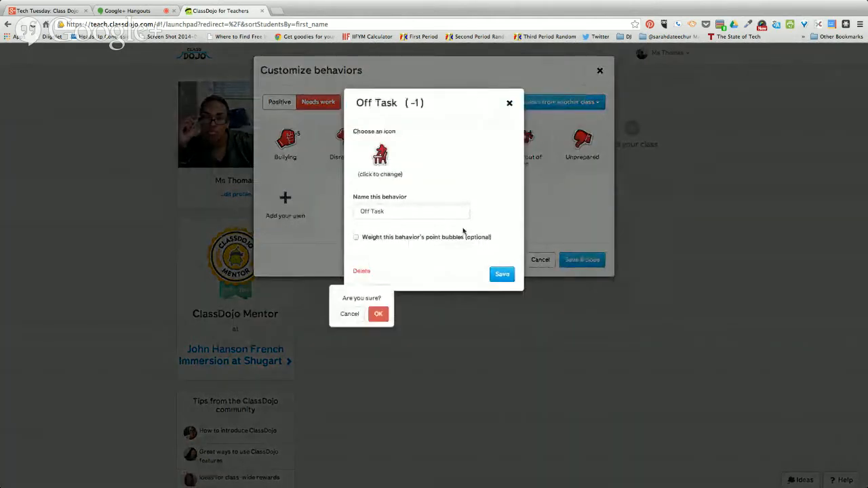
click(378, 314)
Delete the Talking out of turn and Unprepared behaviors from the Needs work set
click(451, 171)
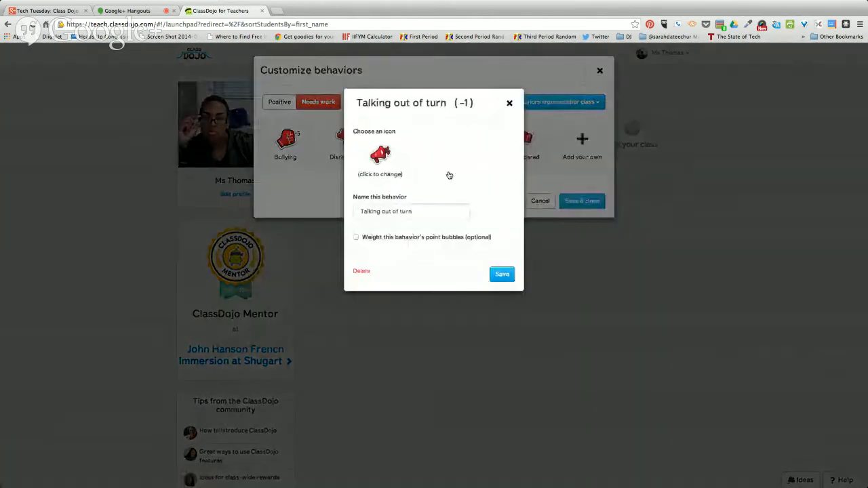
click(361, 271)
click(378, 314)
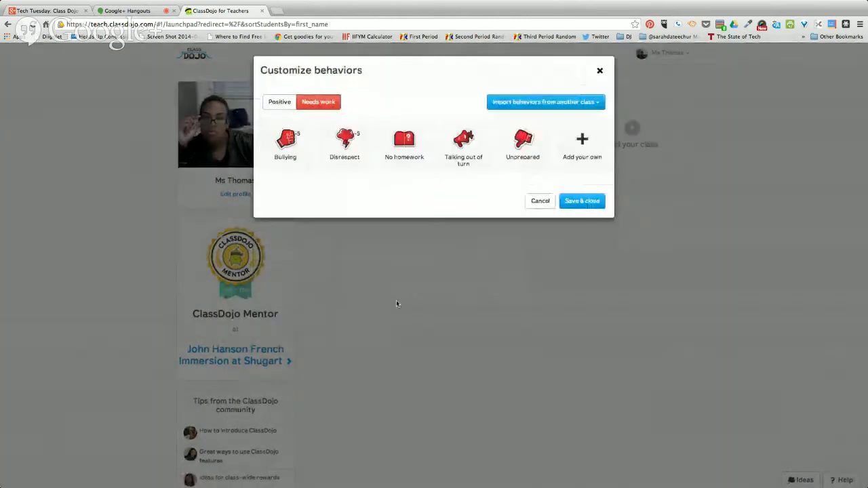
click(454, 165)
click(361, 271)
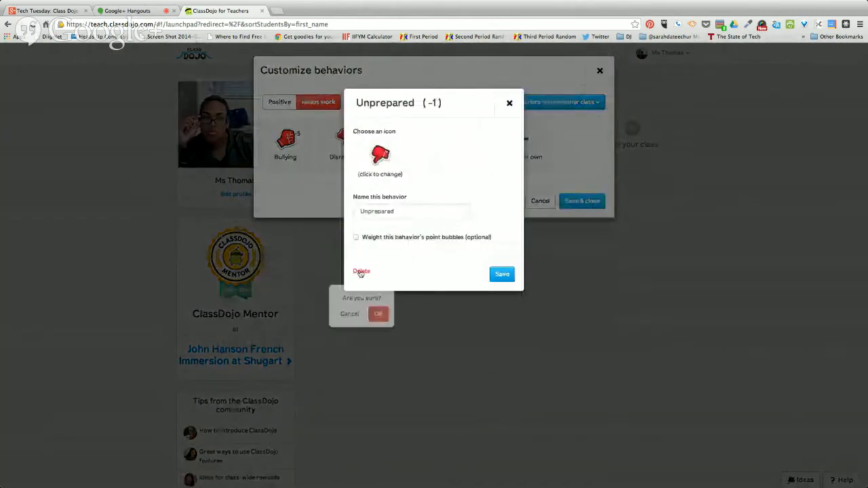
click(379, 316)
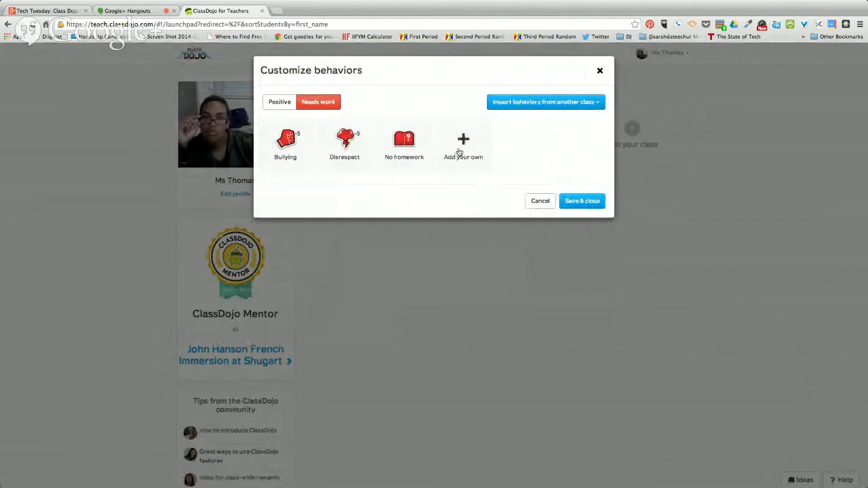
Add a Needs work behavior named Your Movie Sucks, weighted at 4 point bubbles, and save it
click(461, 153)
click(414, 212)
text(Your Movie Suk)
key(BackSpace)
text(cks)
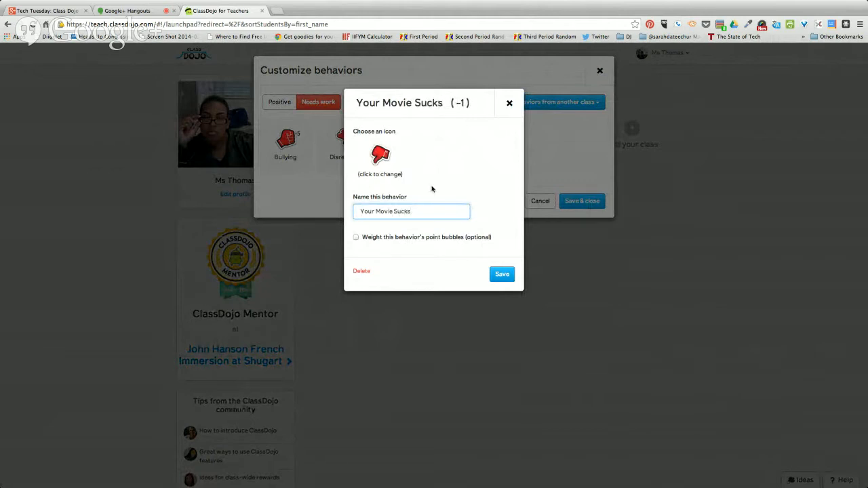
click(356, 238)
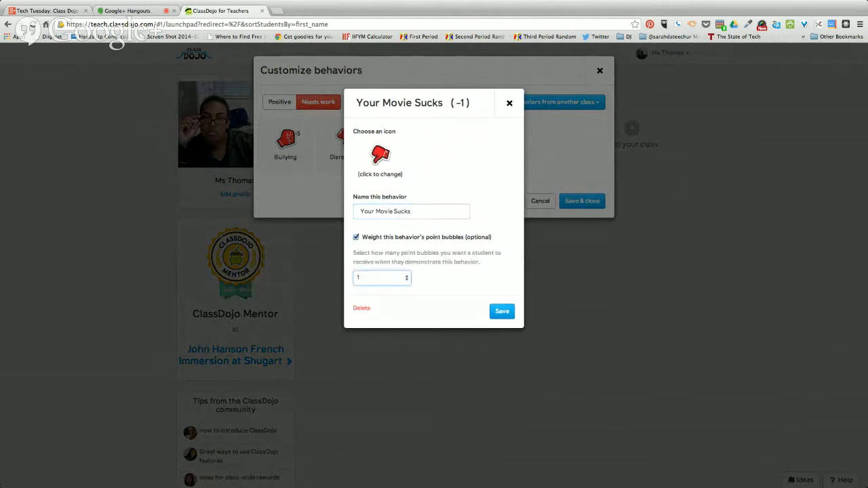
key(4)
click(502, 311)
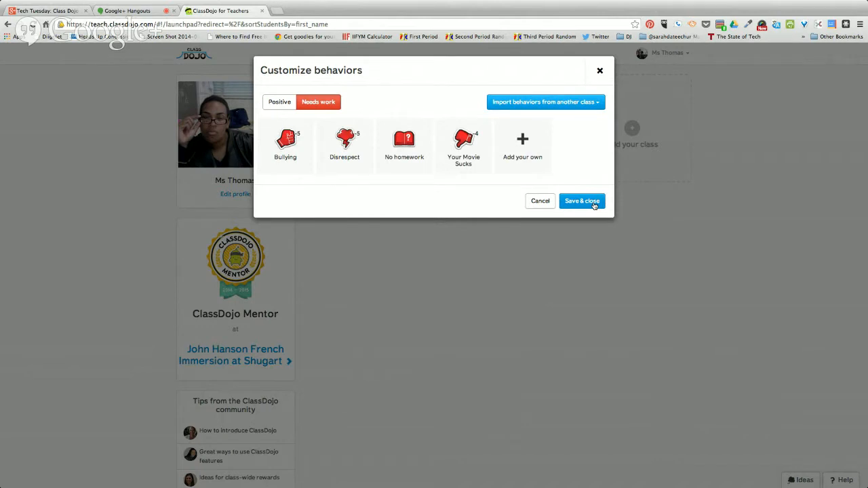
scroll(595, 206, down, 1)
scroll(594, 206, up, 1)
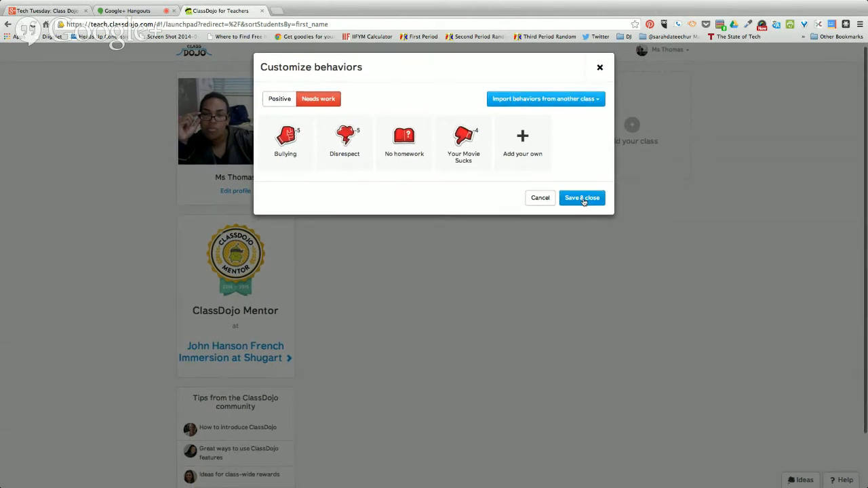
Save the customized behaviors and download the parent invitation codes for the Test class
click(583, 200)
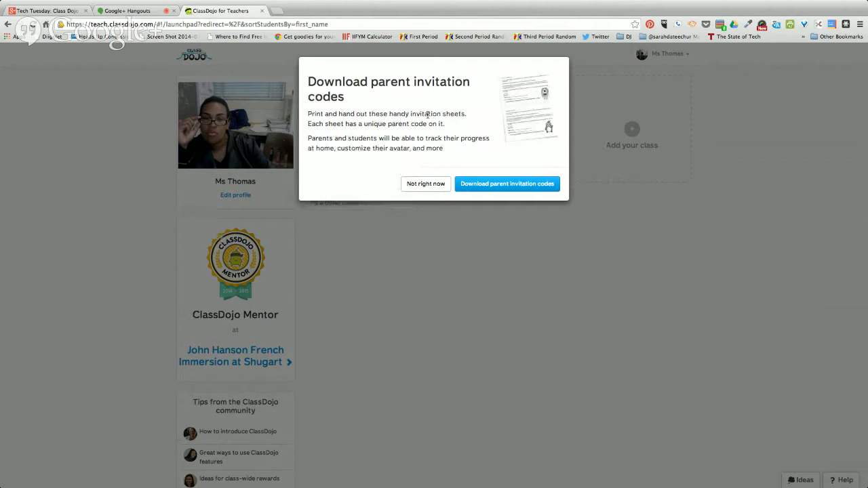
click(497, 186)
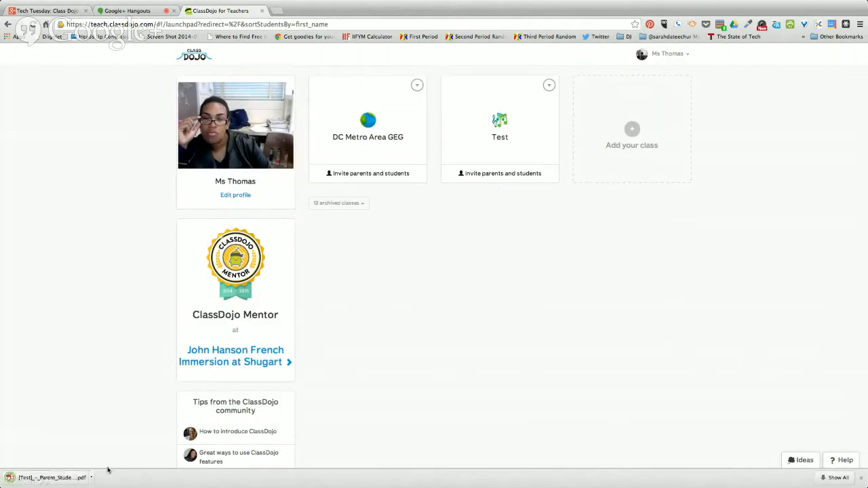
Open the downloaded parent and student codes PDF, examine the first invitation sheet, and return to the ClassDojo tab
click(63, 479)
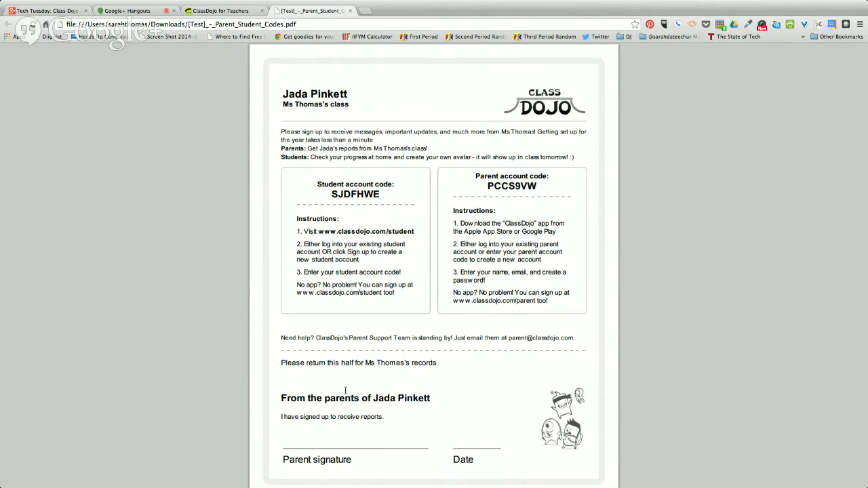
scroll(345, 390, down, 1)
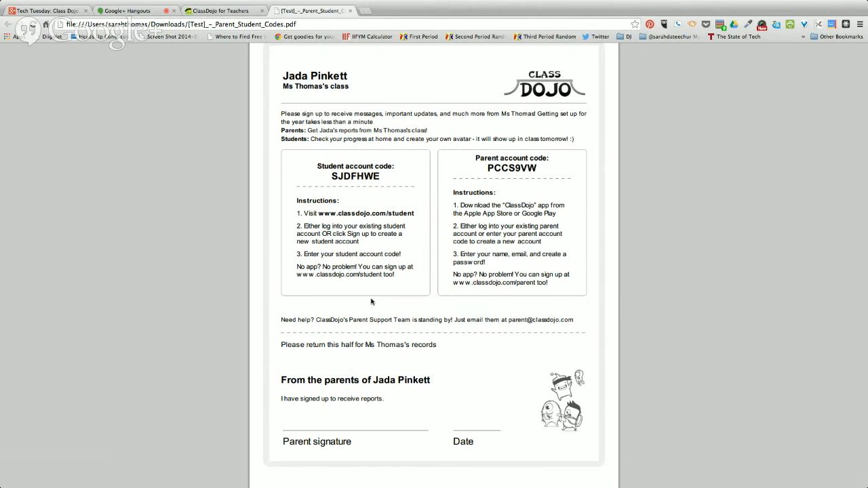
click(227, 11)
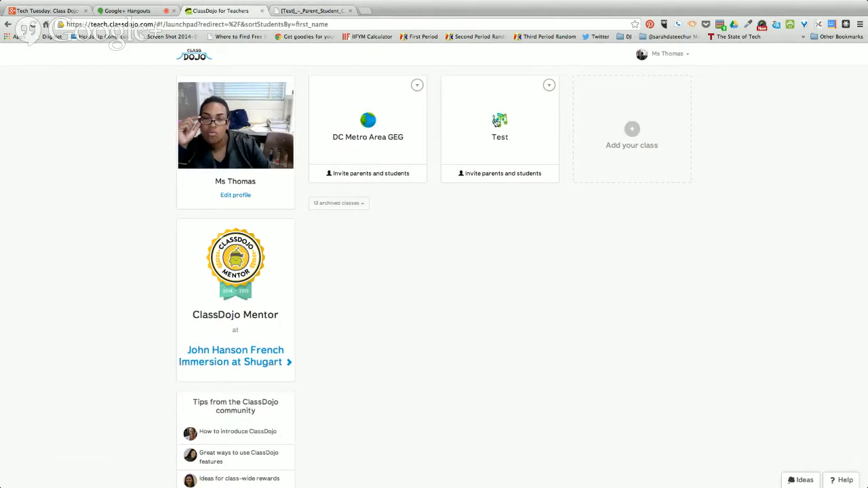
Examine the Test class's sharing dialog for connecting another teacher, close it, and look over the class options again
click(548, 88)
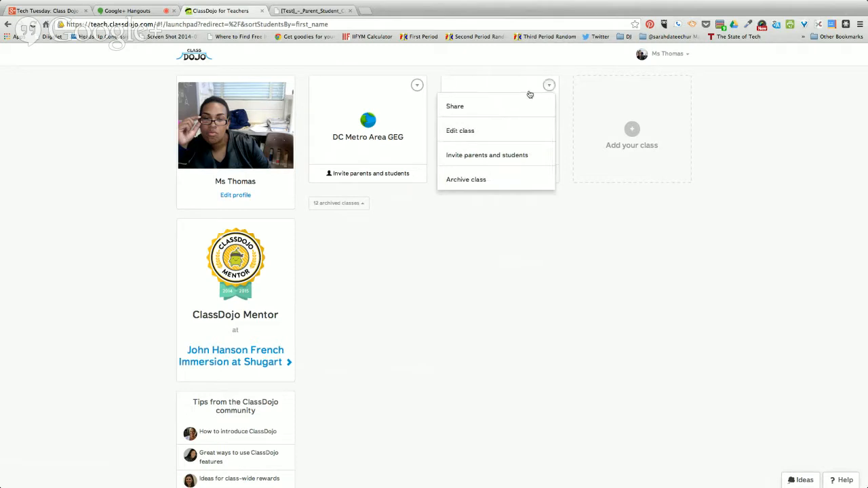
click(490, 110)
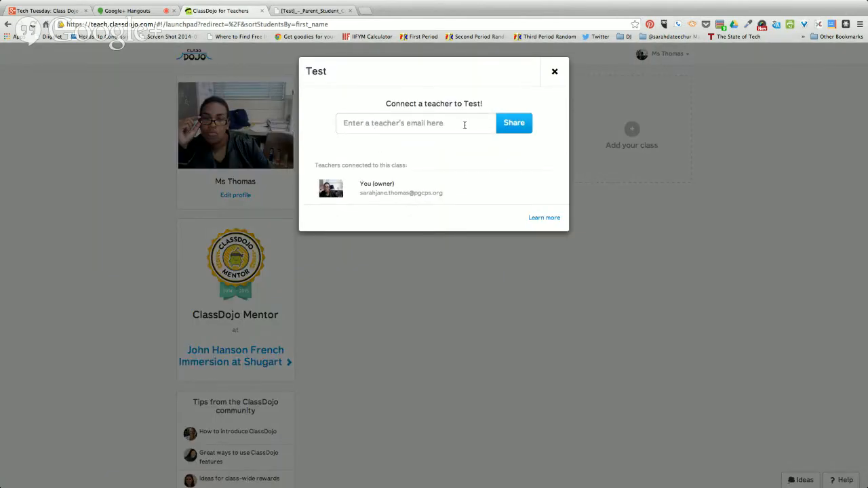
scroll(556, 80, down, 1)
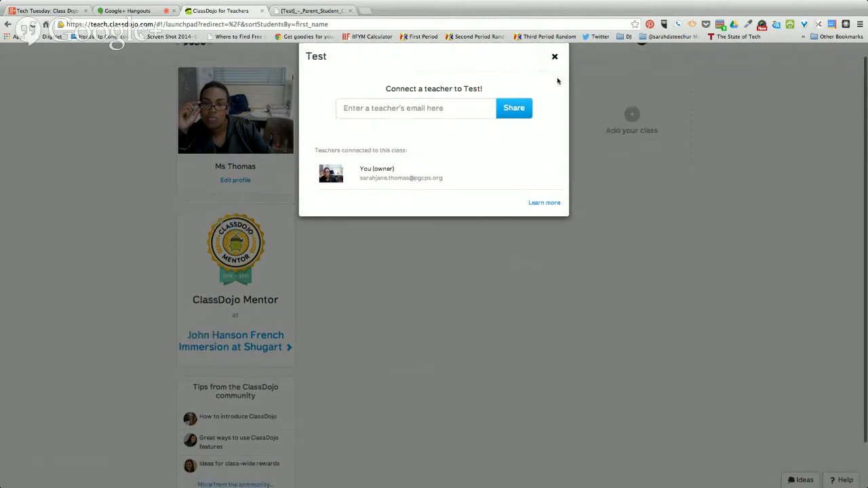
scroll(557, 68, down, 1)
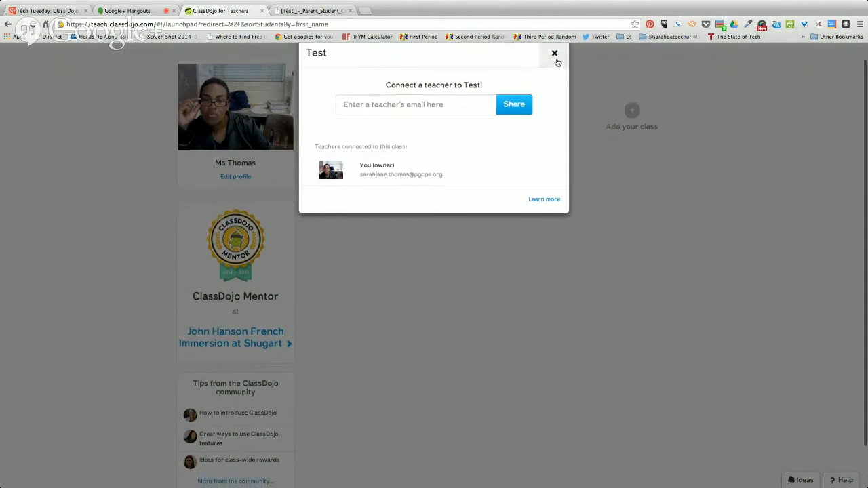
click(554, 54)
click(549, 85)
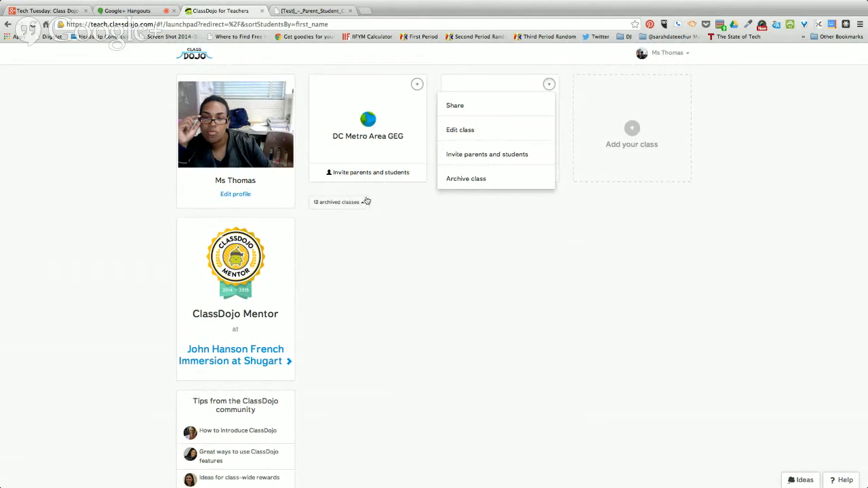
click(542, 117)
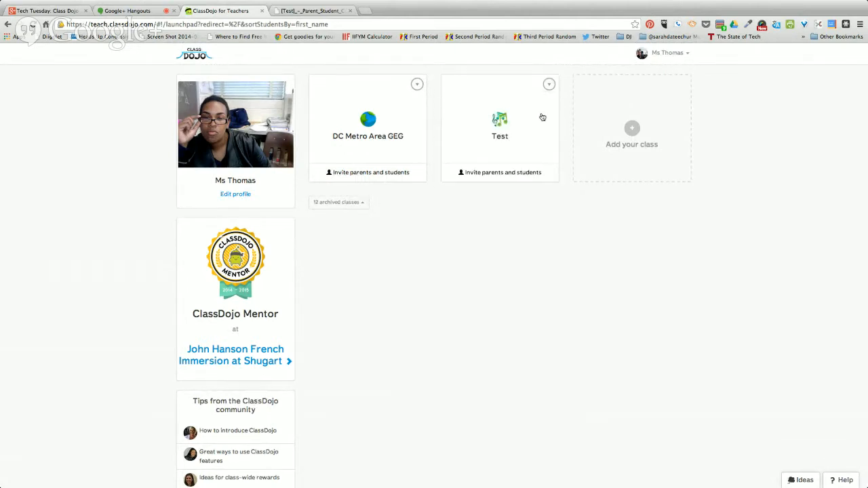
Open the Test class and award Flying a Plane to Angelina and Movie Premiere to Brad
click(501, 120)
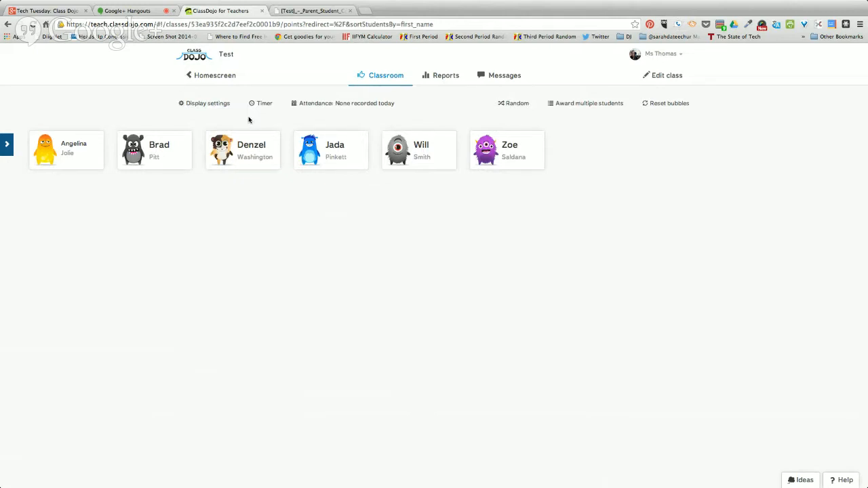
click(62, 158)
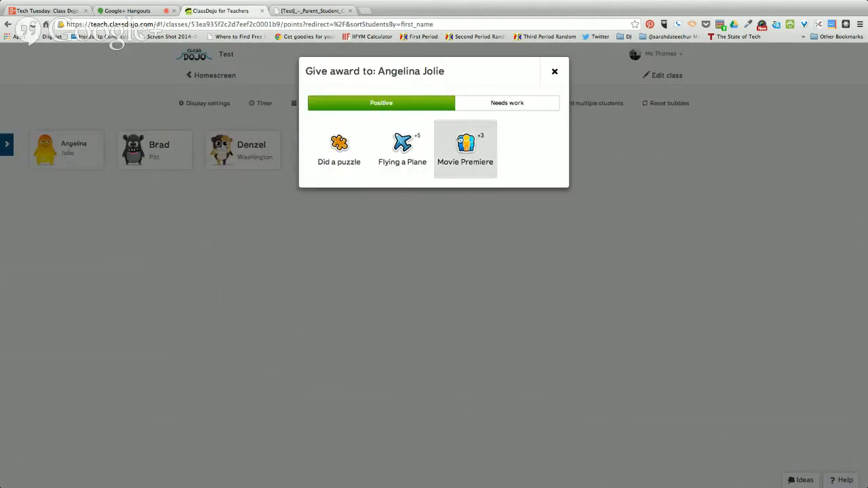
click(402, 149)
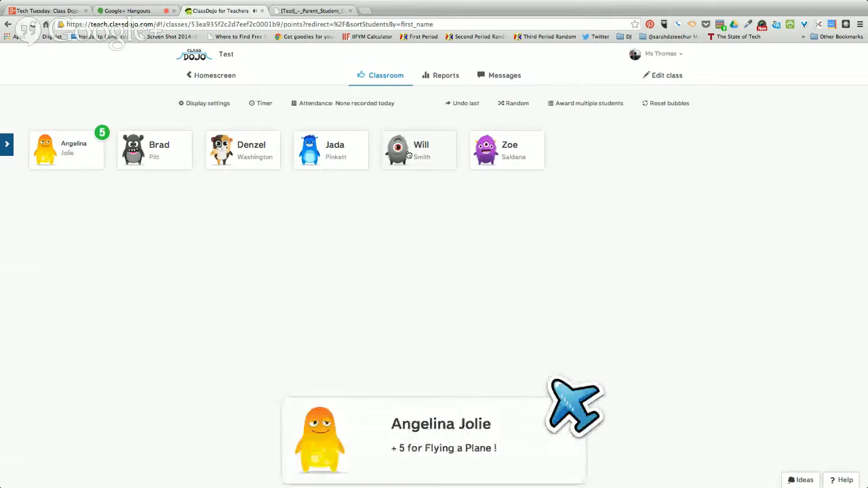
click(180, 161)
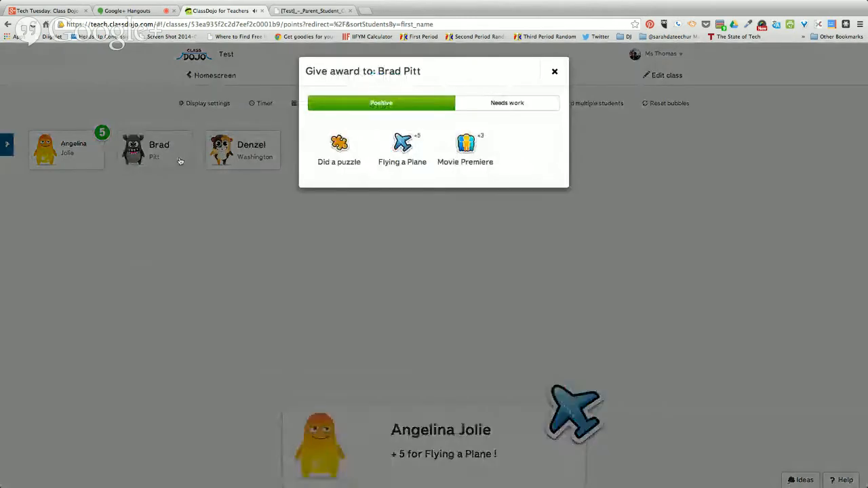
click(477, 153)
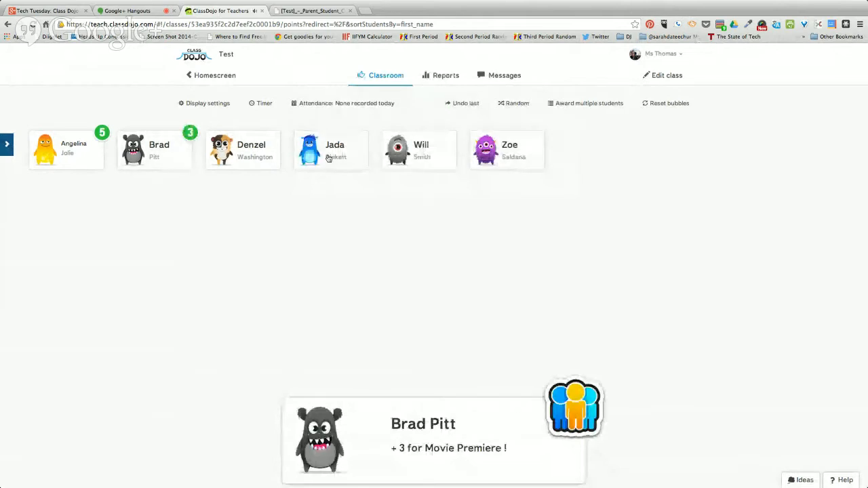
Award Did a puzzle to Denzel, Flying a Plane to Jada and Movie Premiere to Will, dismissing Zoe's award dialog without a choice
click(268, 154)
click(344, 150)
click(322, 154)
click(402, 144)
click(420, 152)
click(465, 150)
click(489, 155)
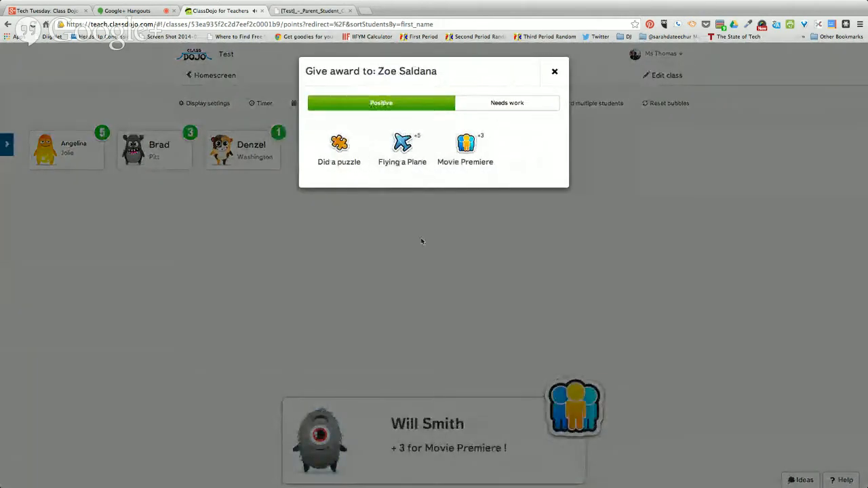
click(553, 73)
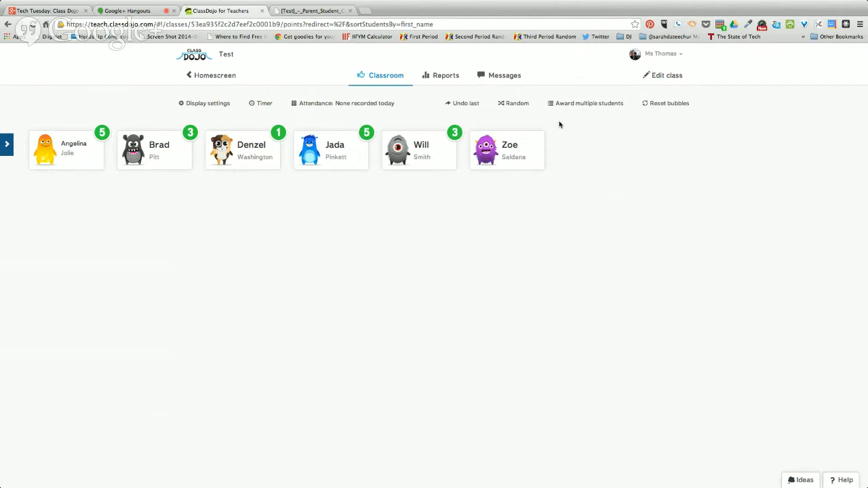
Pick a random student and give that student the Did a puzzle award
click(512, 106)
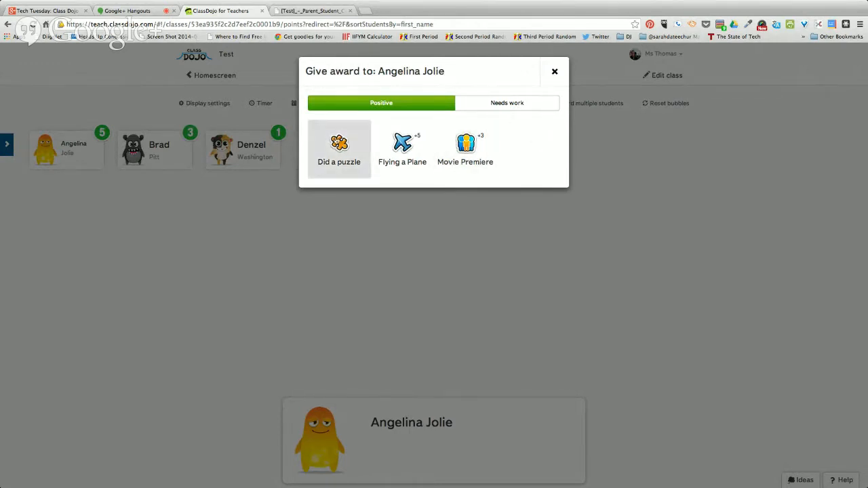
click(337, 156)
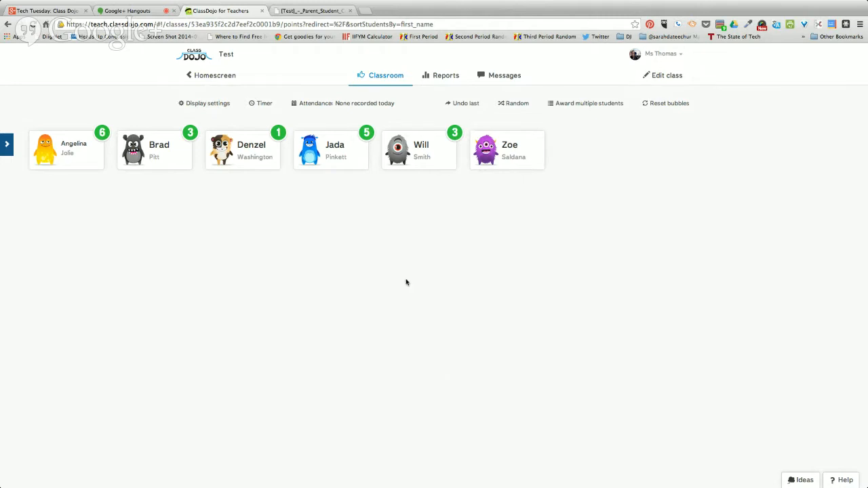
Take attendance for the Test class with Denzel marked absent and save it
click(346, 106)
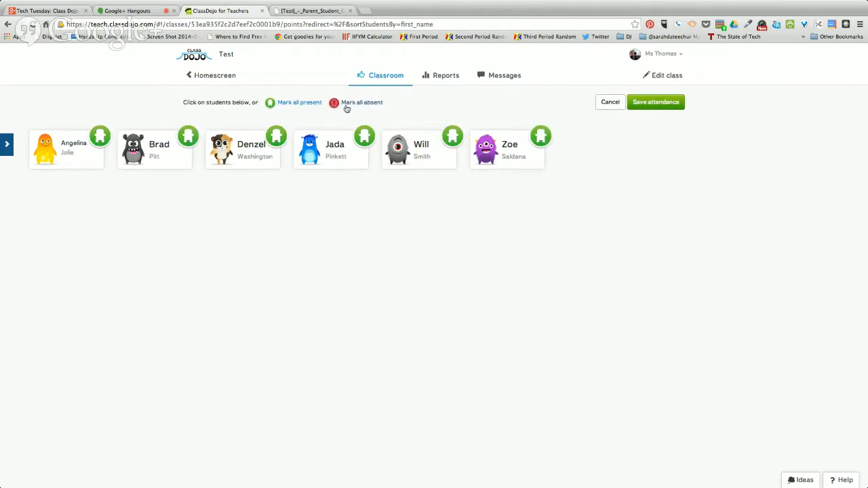
click(276, 139)
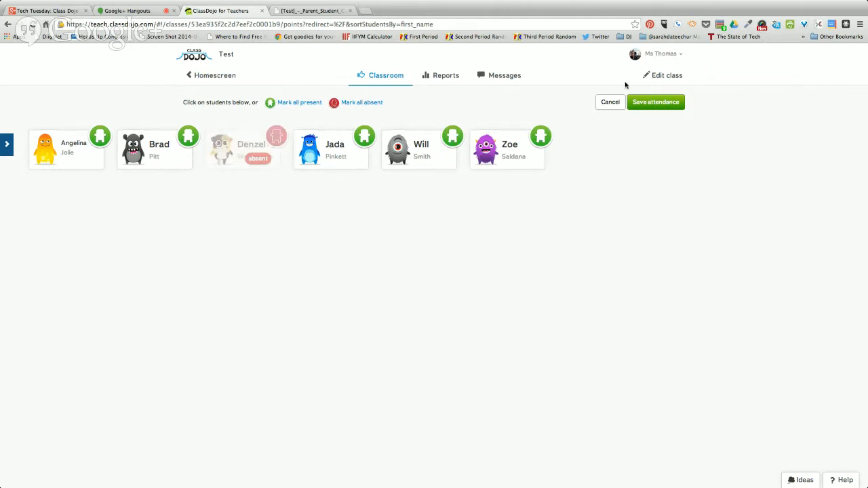
click(647, 102)
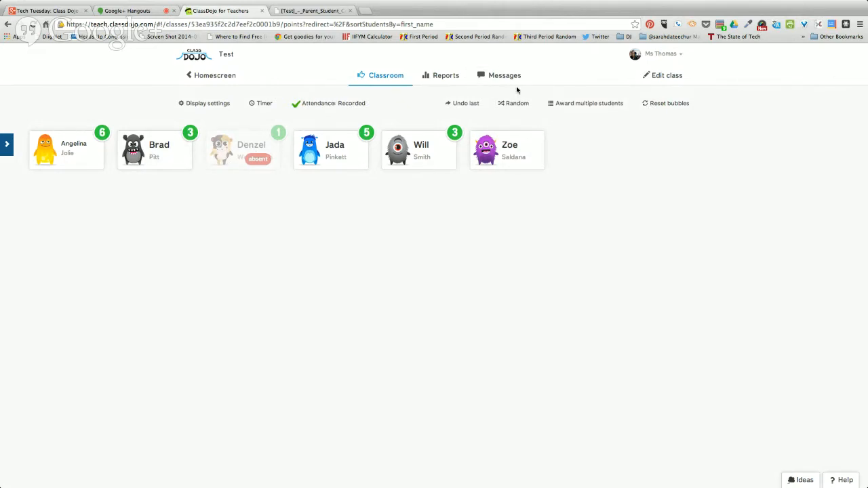
Reopen the attendance, switch Denzel's mark to the orange status, and save it
click(330, 107)
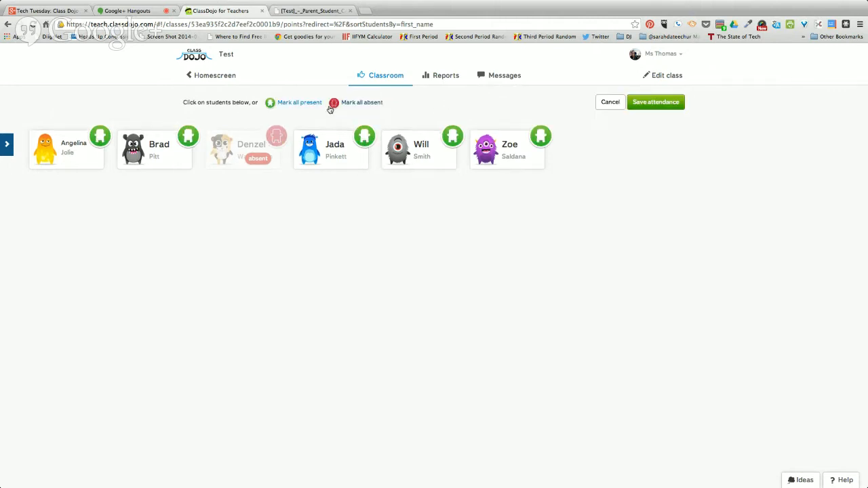
click(277, 137)
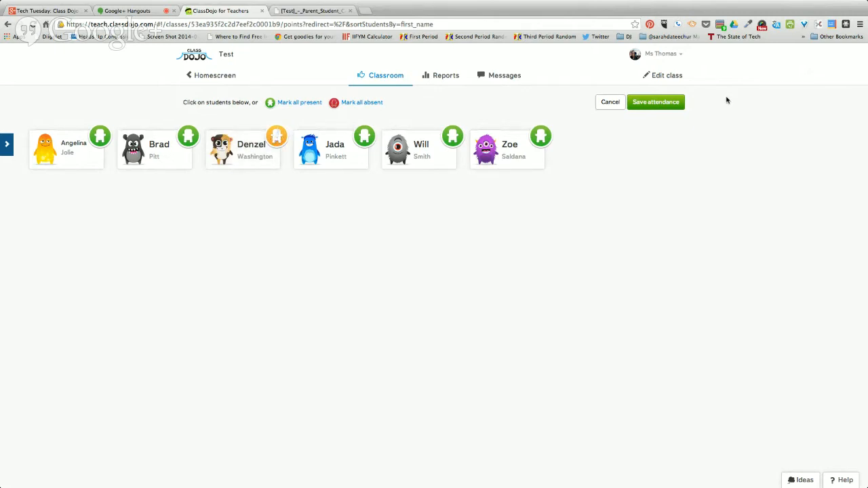
click(645, 102)
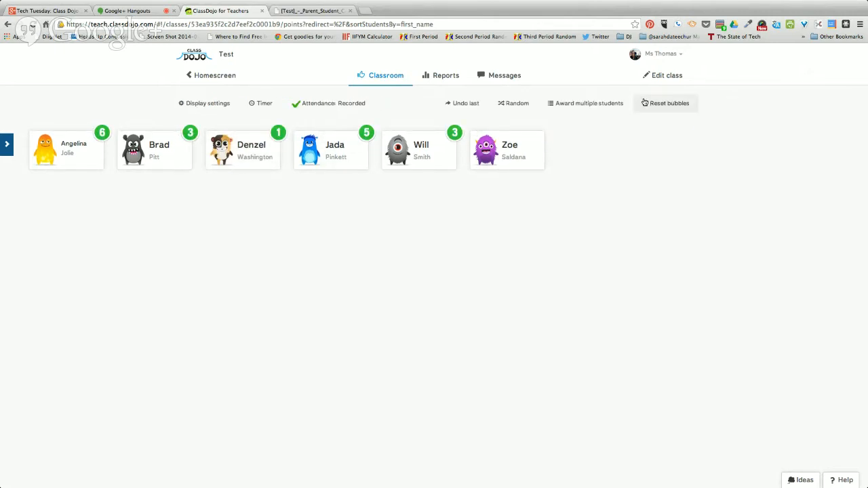
Award Flying a Plane to Brad, Denzel and Will together as a multiple-student award
click(583, 105)
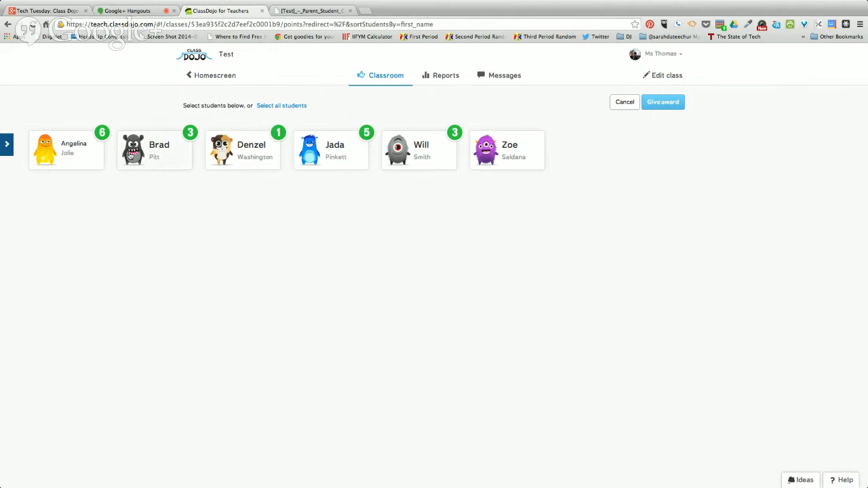
click(135, 152)
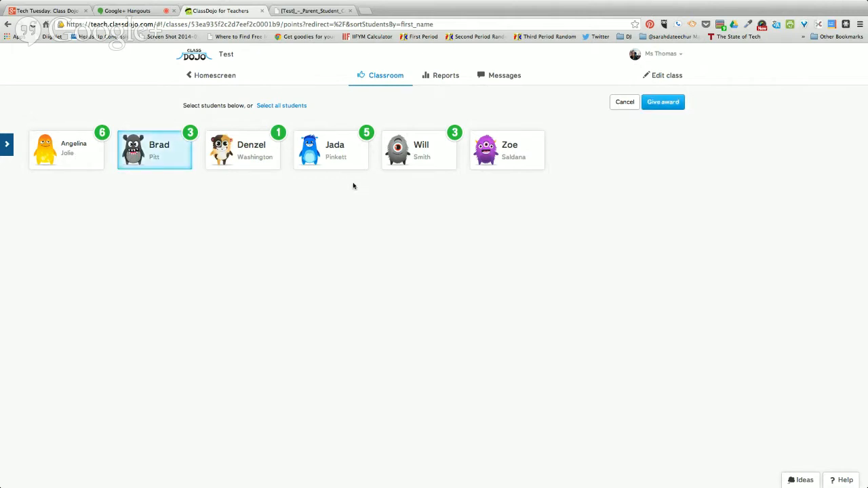
click(252, 153)
click(408, 161)
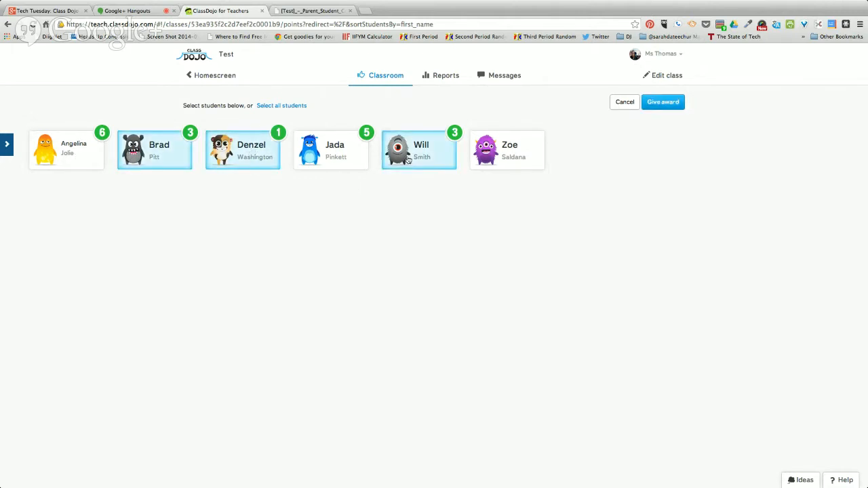
click(661, 107)
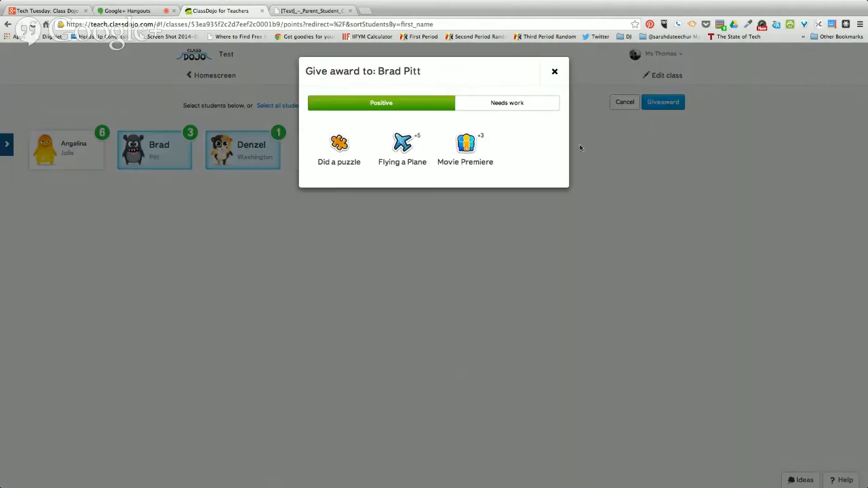
click(399, 162)
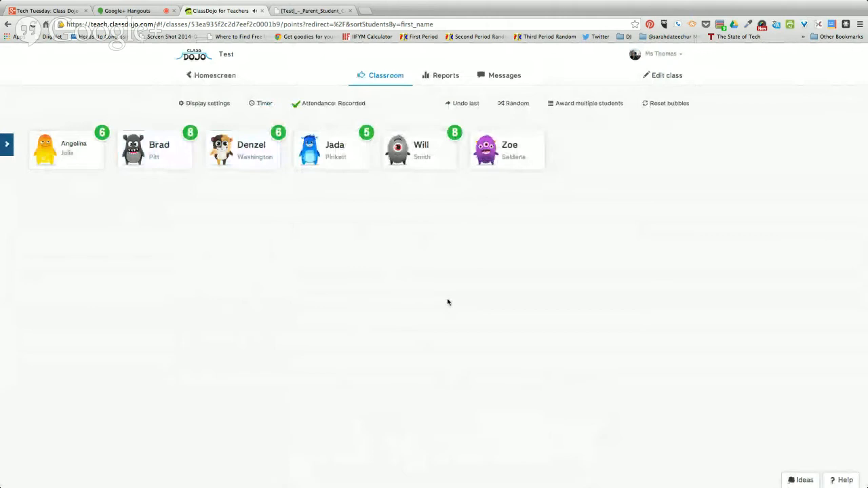
click(68, 157)
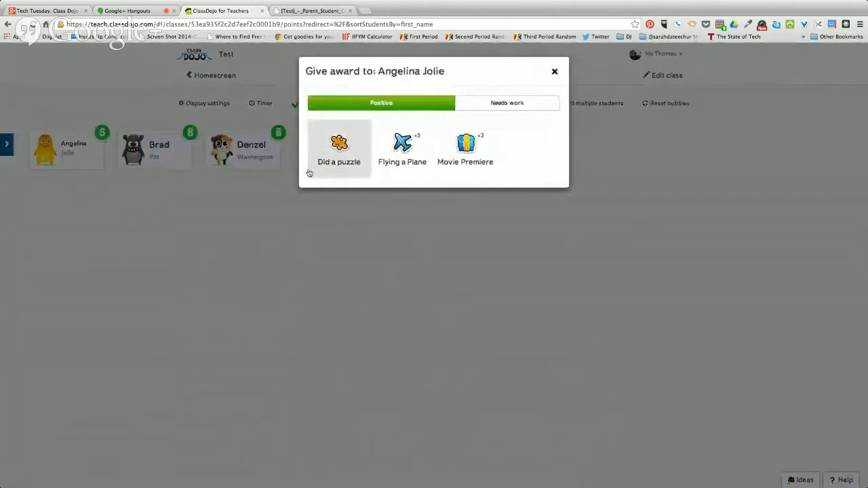
click(553, 70)
click(607, 103)
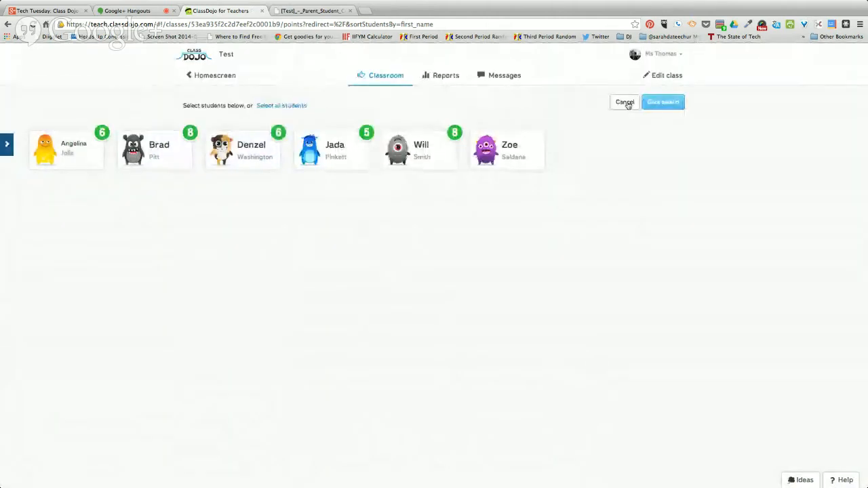
click(624, 103)
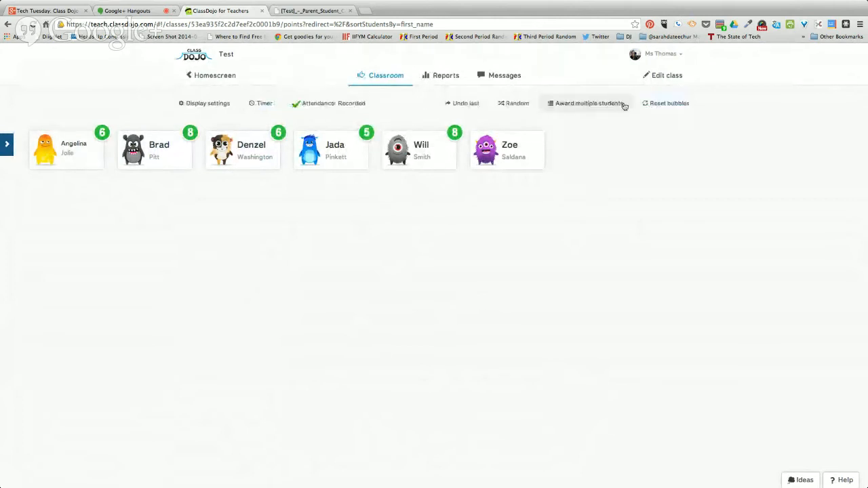
Give Zoe the No homework mark from the needs-work behaviors and undo it
click(523, 155)
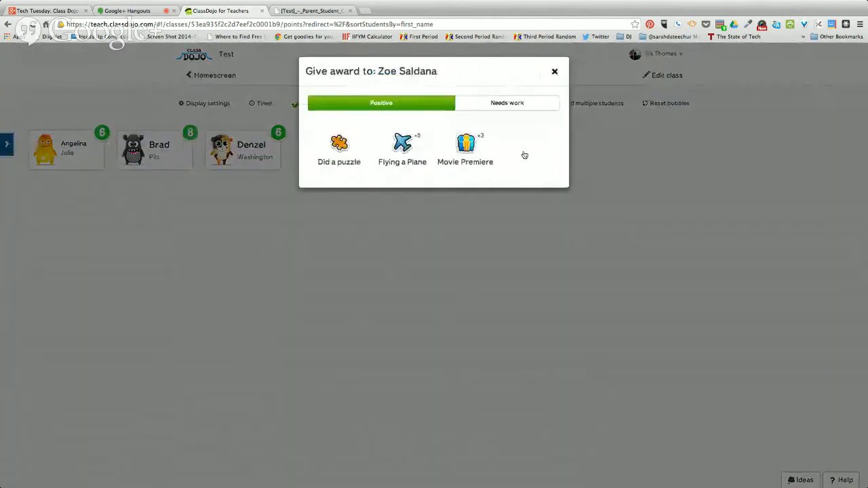
click(505, 102)
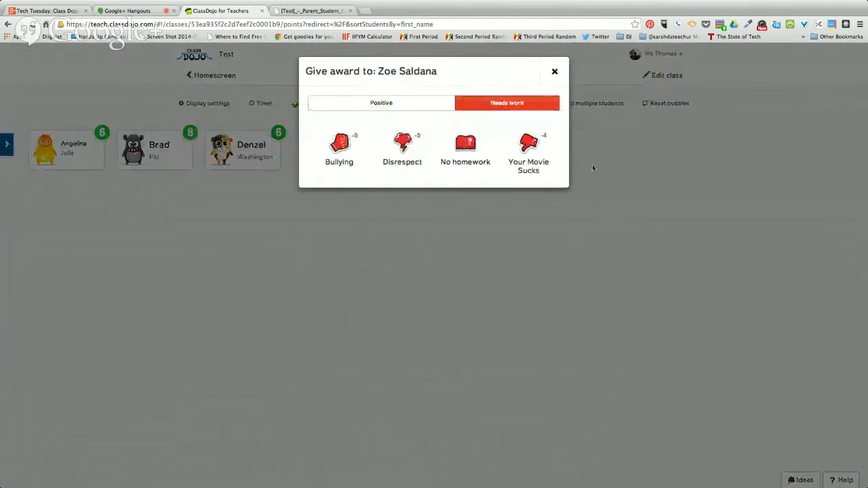
click(461, 144)
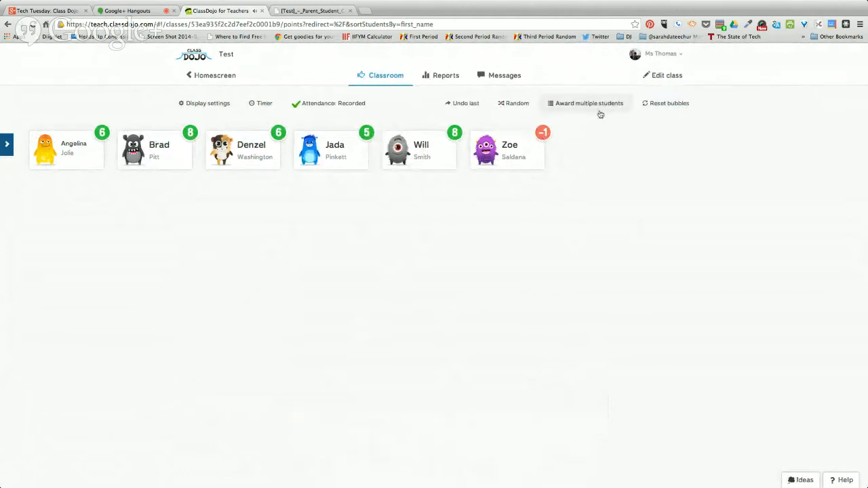
click(463, 105)
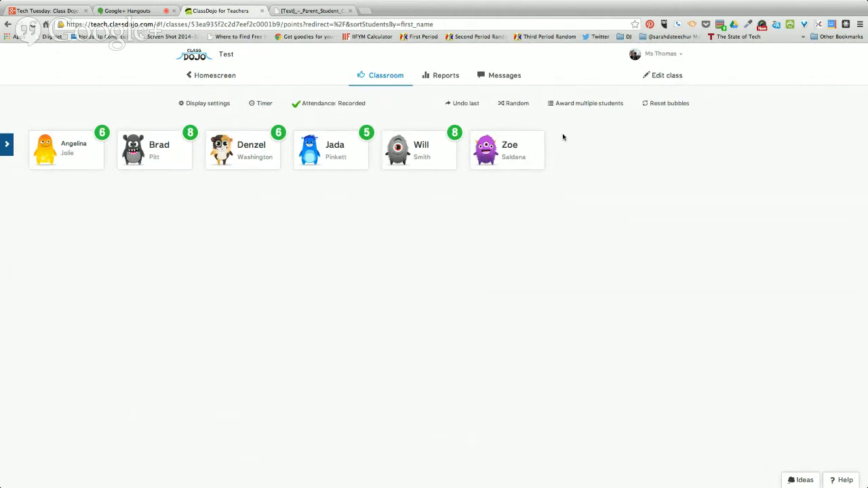
Give Angelina, Jada and Zoe the Bullying needs-work mark together and undo that group award
click(591, 105)
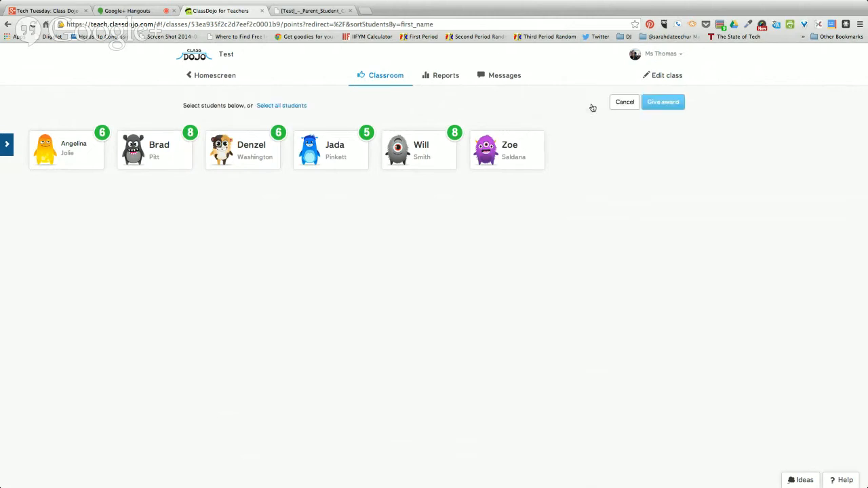
click(71, 150)
click(328, 164)
click(513, 155)
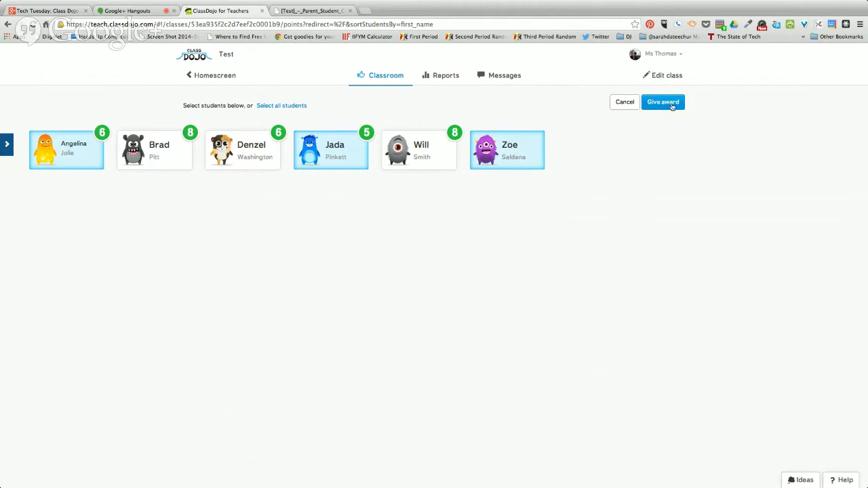
click(672, 103)
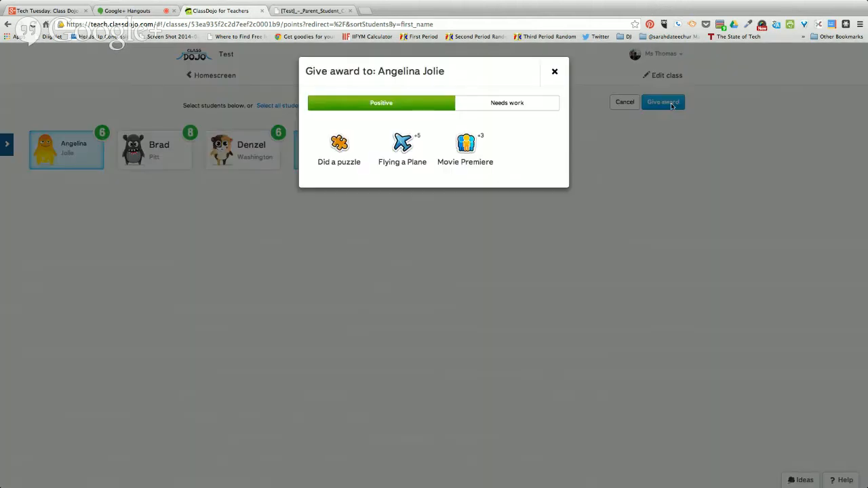
click(505, 107)
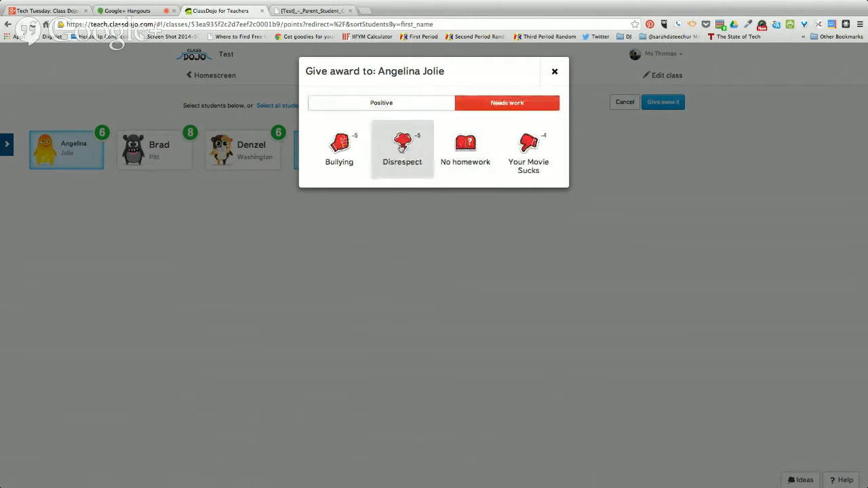
click(359, 150)
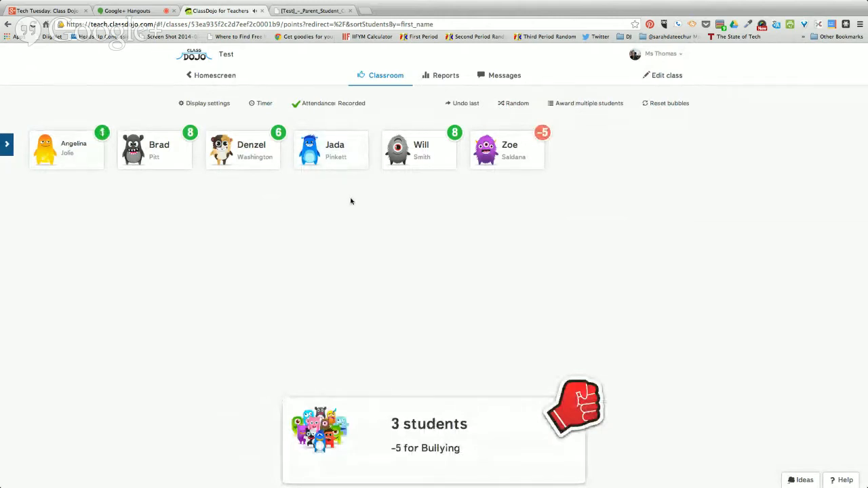
click(470, 106)
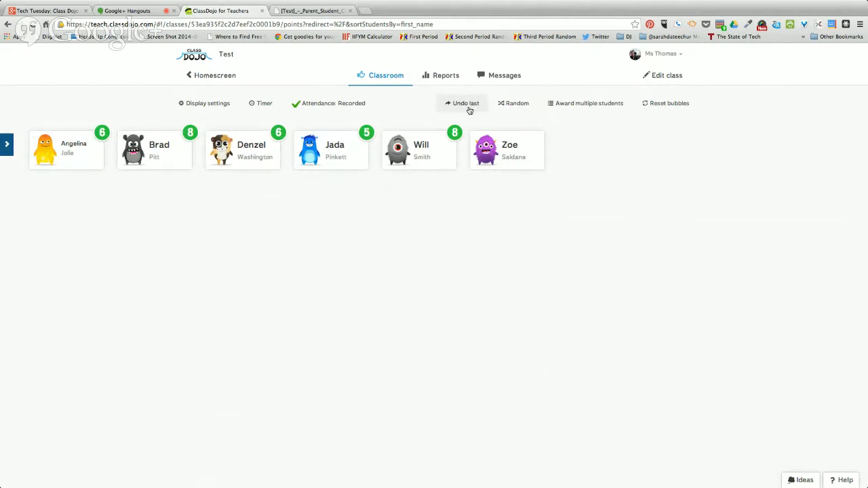
Review the whole-class behavior report and return to the Test classroom's student list
click(444, 76)
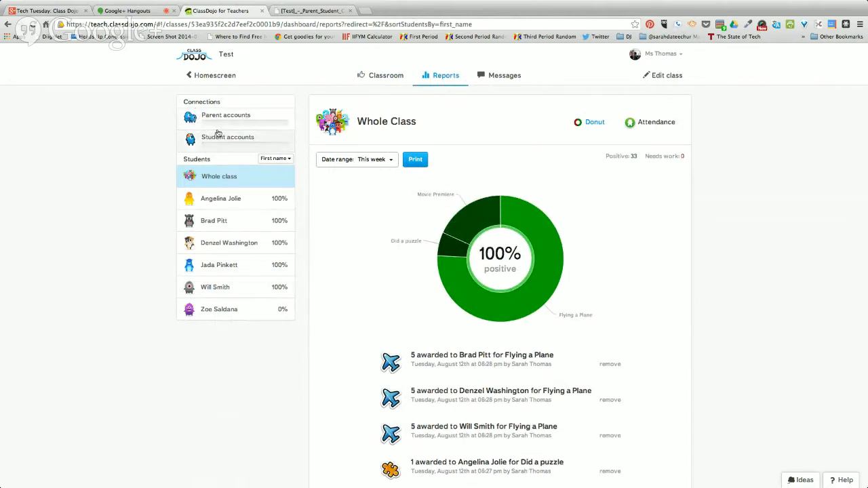
click(665, 75)
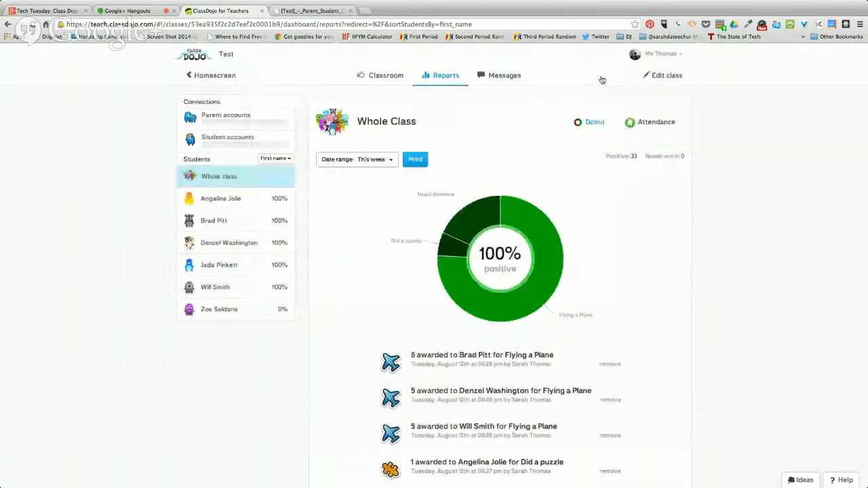
click(671, 75)
click(601, 70)
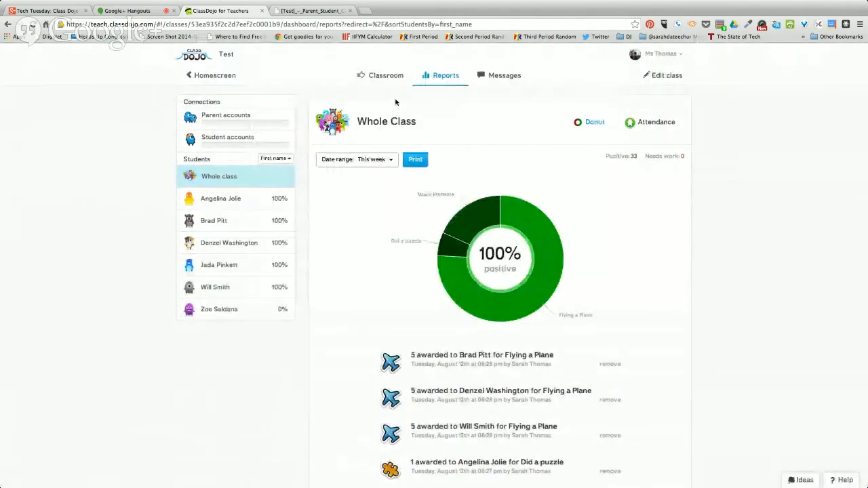
click(378, 80)
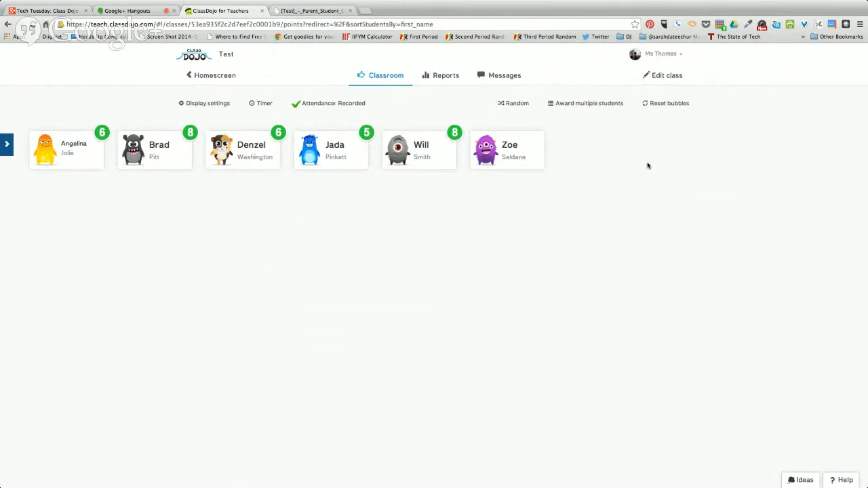
click(406, 152)
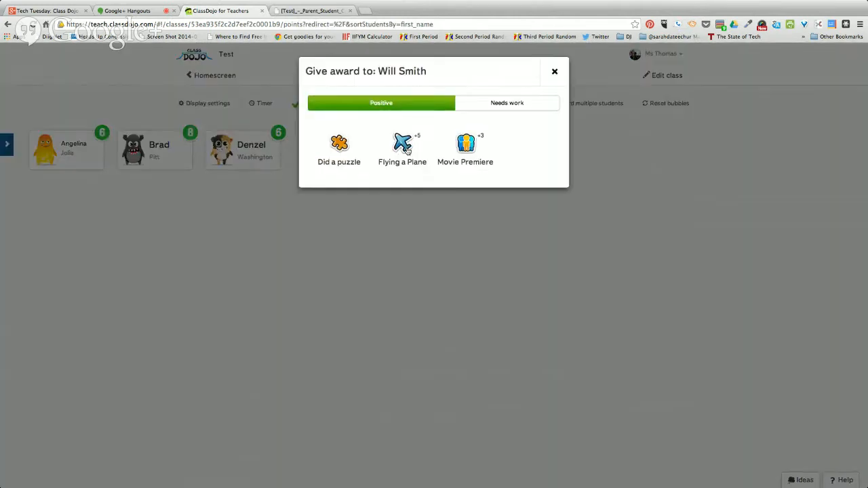
click(554, 71)
Reset the point bubbles for Brad and Will only, leaving the other students unselected
click(664, 104)
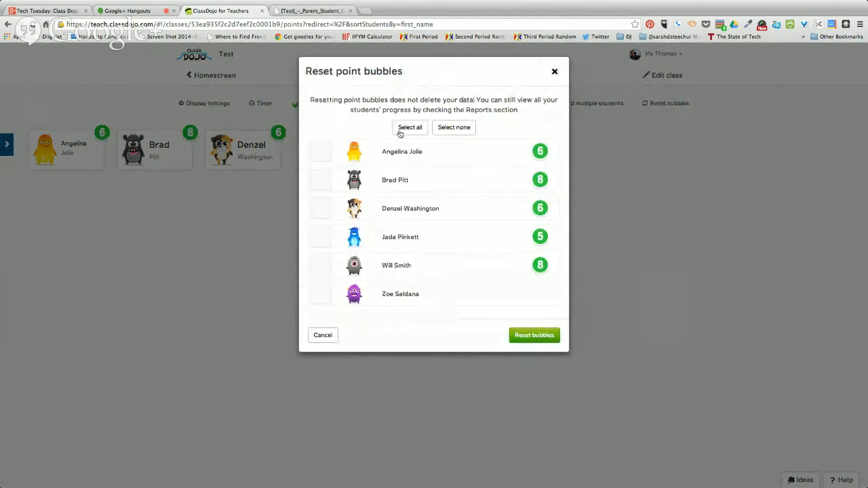
click(402, 130)
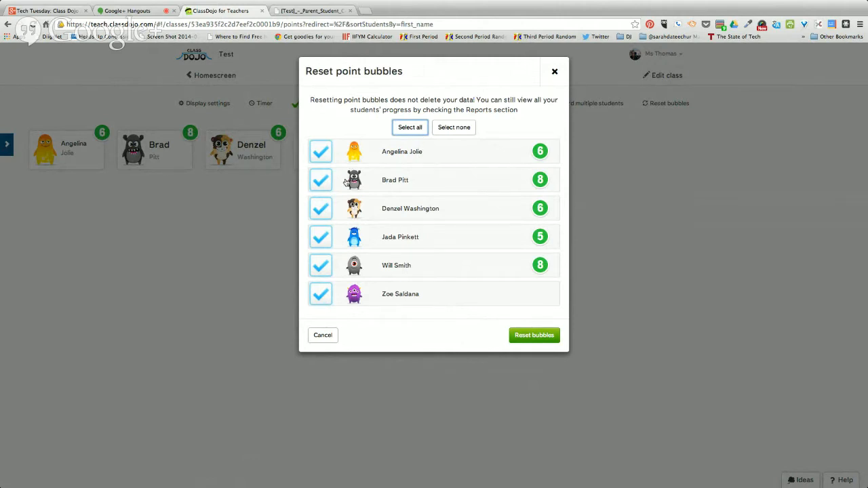
click(323, 156)
click(322, 211)
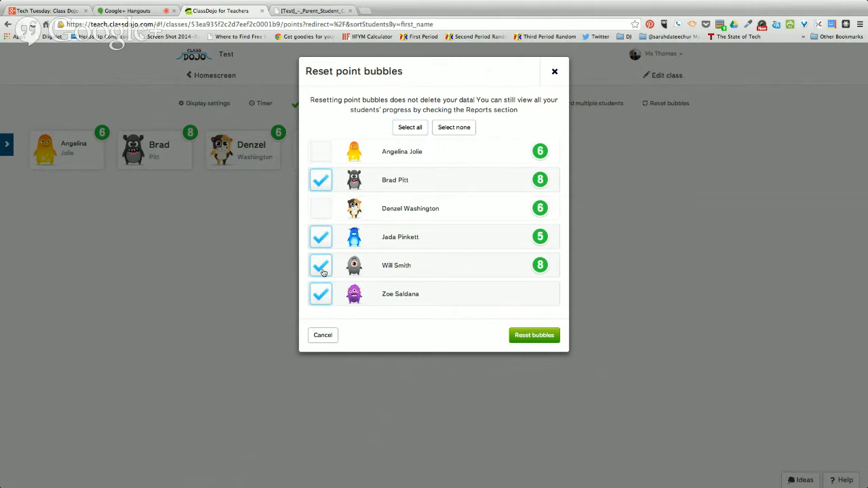
click(321, 242)
click(319, 294)
click(534, 334)
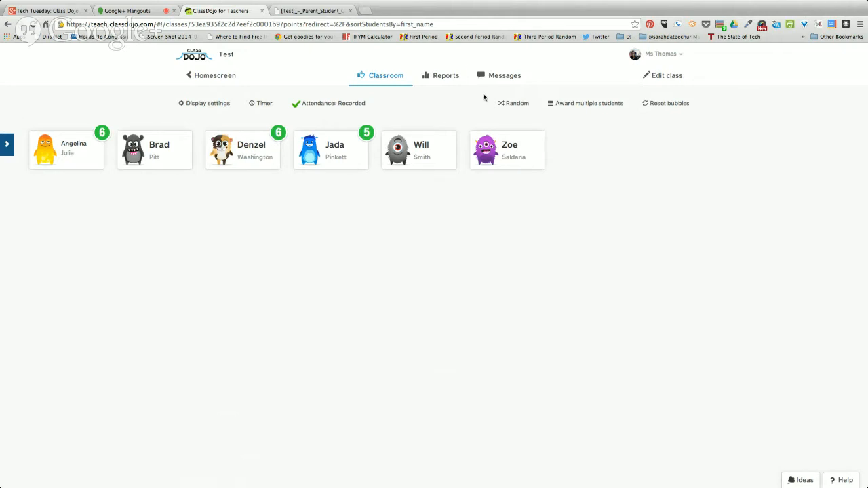
Add the parent comment "I loved your son in Benjamin Button." to Brad's report and return to the classroom
click(438, 80)
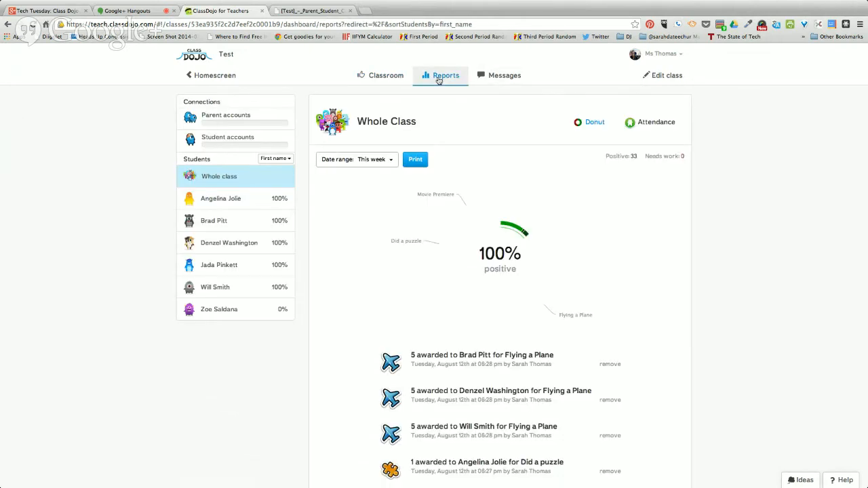
click(217, 224)
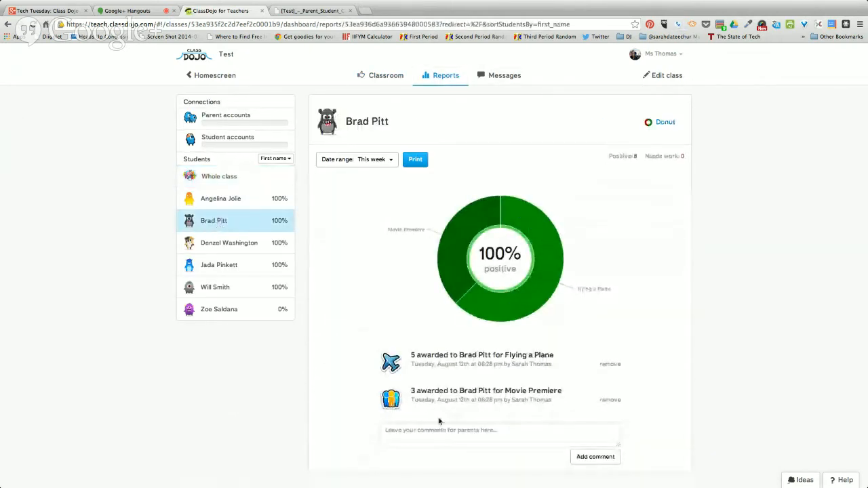
mouse_move(451, 298)
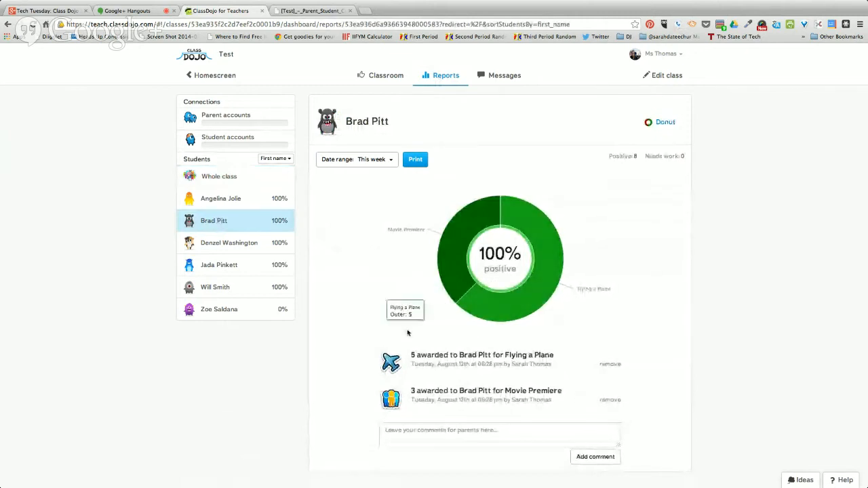
click(427, 438)
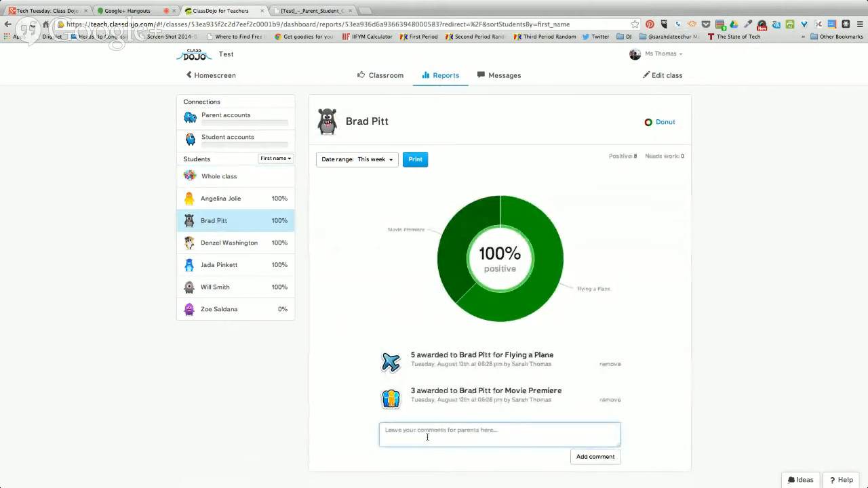
text(I loved your son in Benjamin Button.)
click(593, 457)
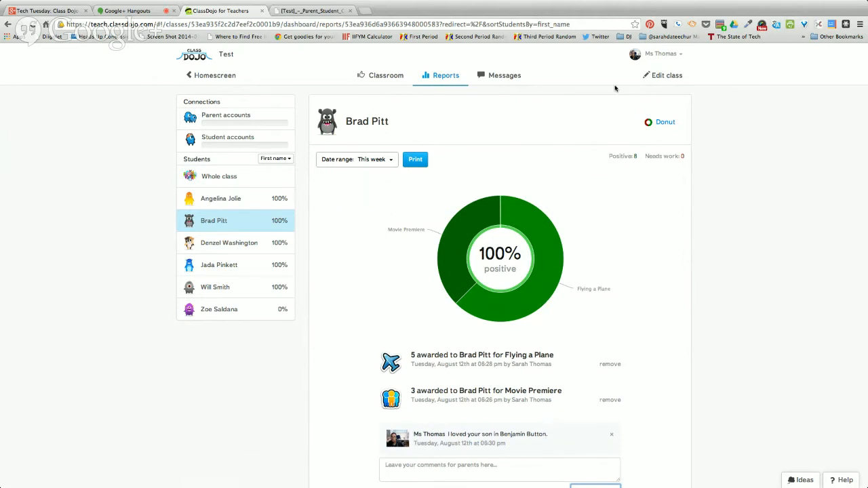
click(366, 78)
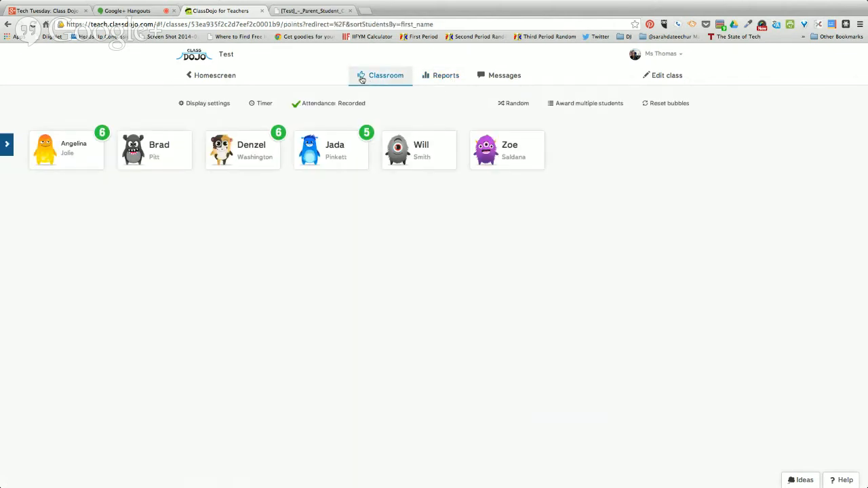
Switch to the Google+ Hangouts broadcast and stop sharing the screen
click(107, 12)
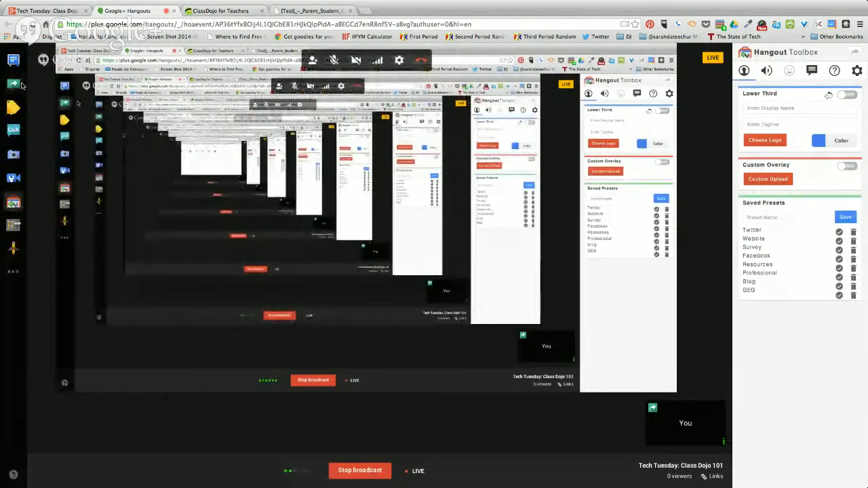
click(21, 85)
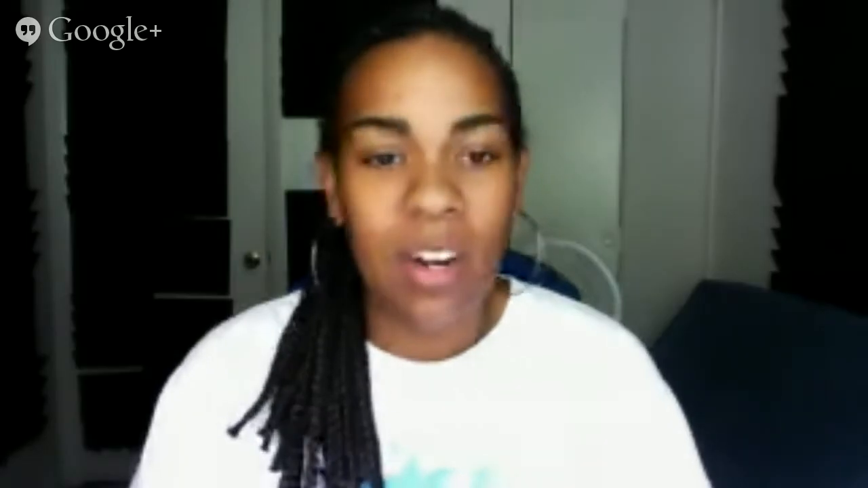